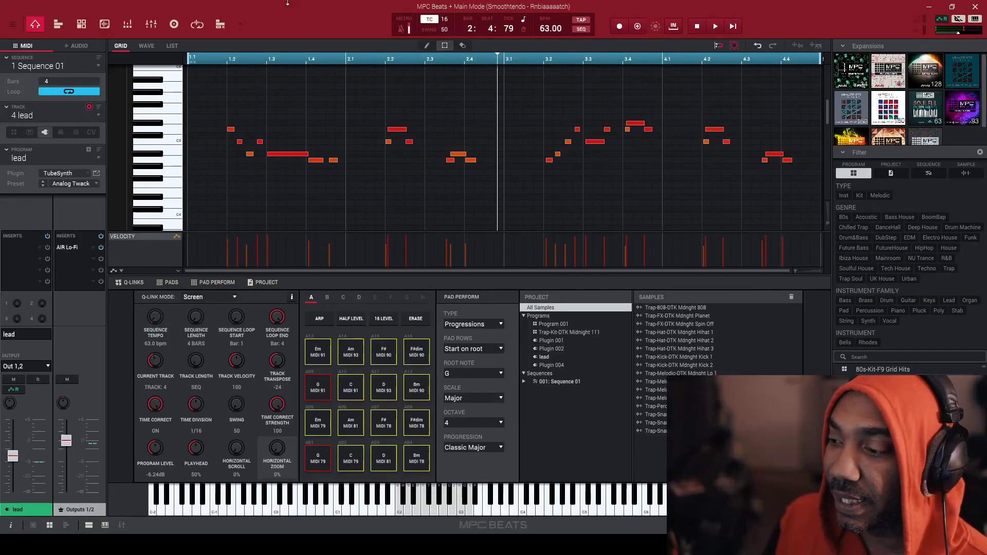
Step: Play Sequence 01 from bar 1 to hear the TubeSynth lead melody on track 4
{"action": "key", "text": "space"}
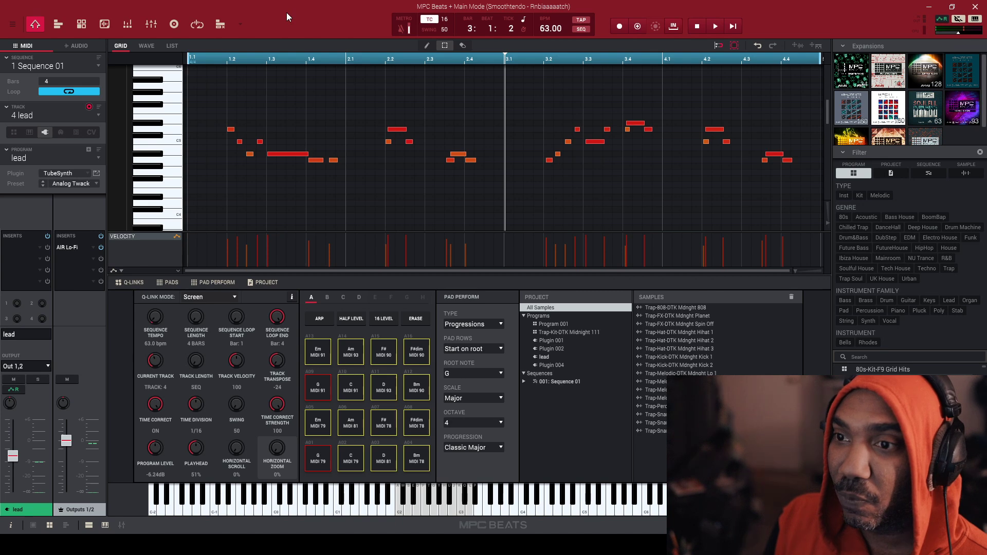
Step: Restart Sequence 01 from bar 1 so the track 4 lead melody plays through the loop
{"action": "key", "text": "space"}
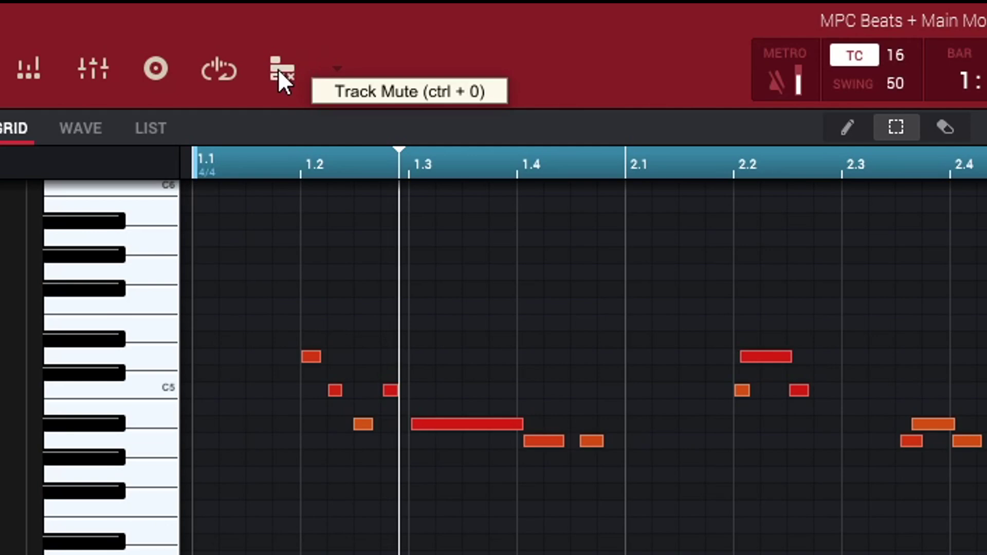
Step: Play the sequence in Track Mute view, muting tracks live, then return to Main Mode
{"action": "left_click", "coordinate": [280, 71]}
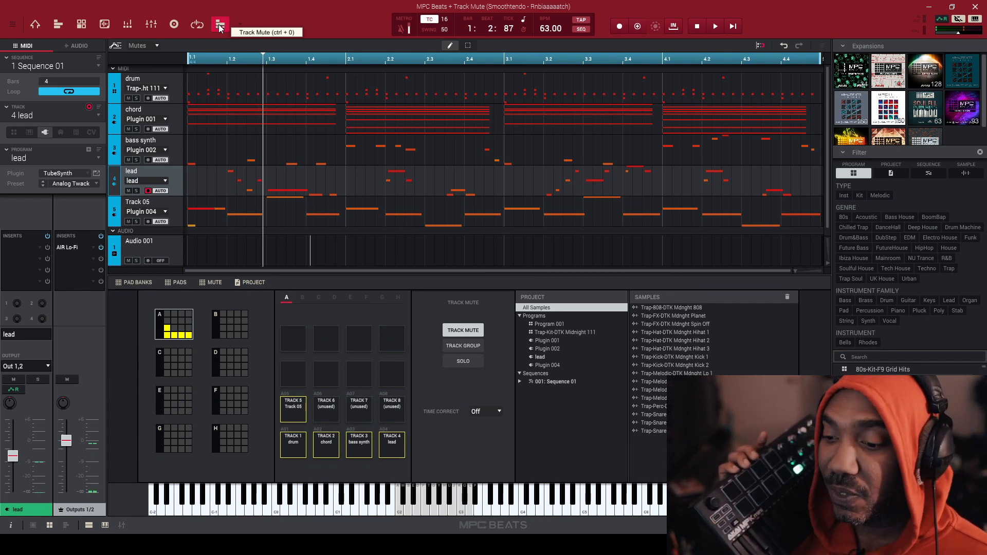
{"action": "key", "text": "space"}
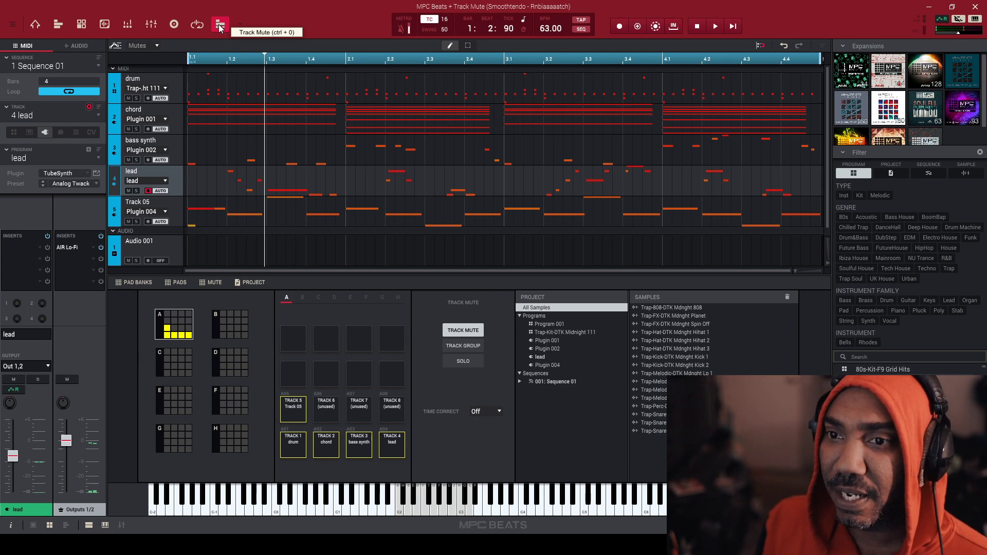
{"action": "left_click", "coordinate": [36, 24]}
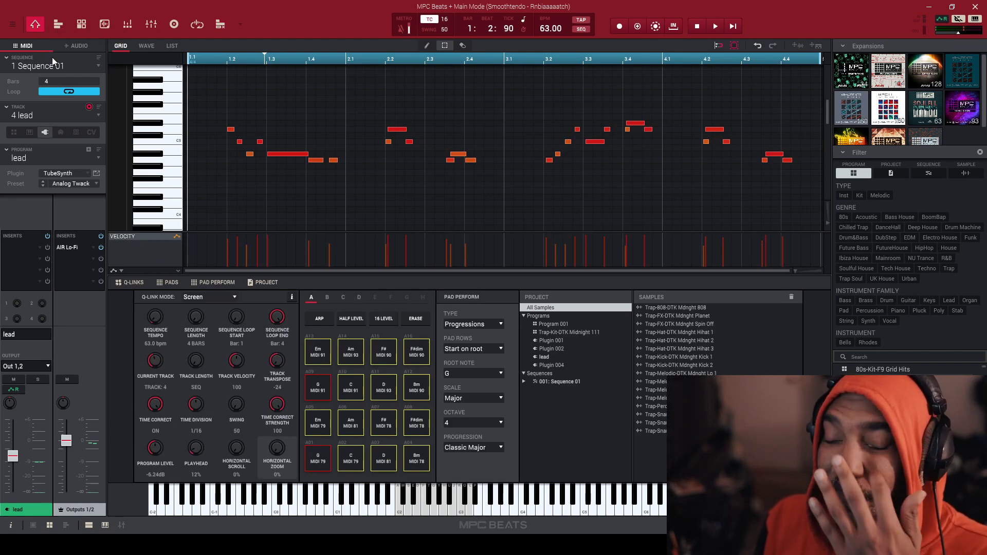
Step: Copy Sequence 01 into a new sequence 2 named 'verse' with Copy Sequence
{"action": "left_click", "coordinate": [12, 24]}
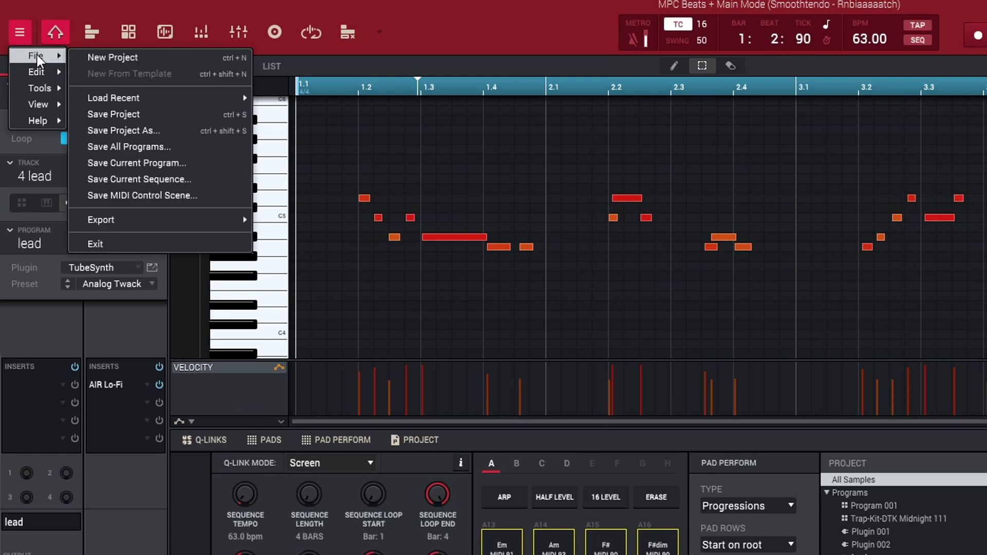
{"action": "mouse_move", "coordinate": [44, 72]}
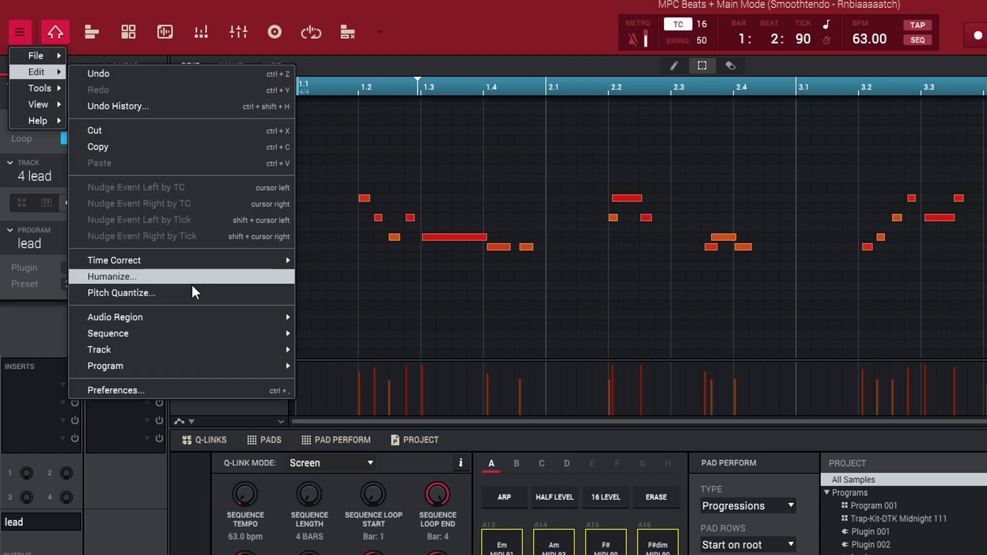
{"action": "mouse_move", "coordinate": [195, 335]}
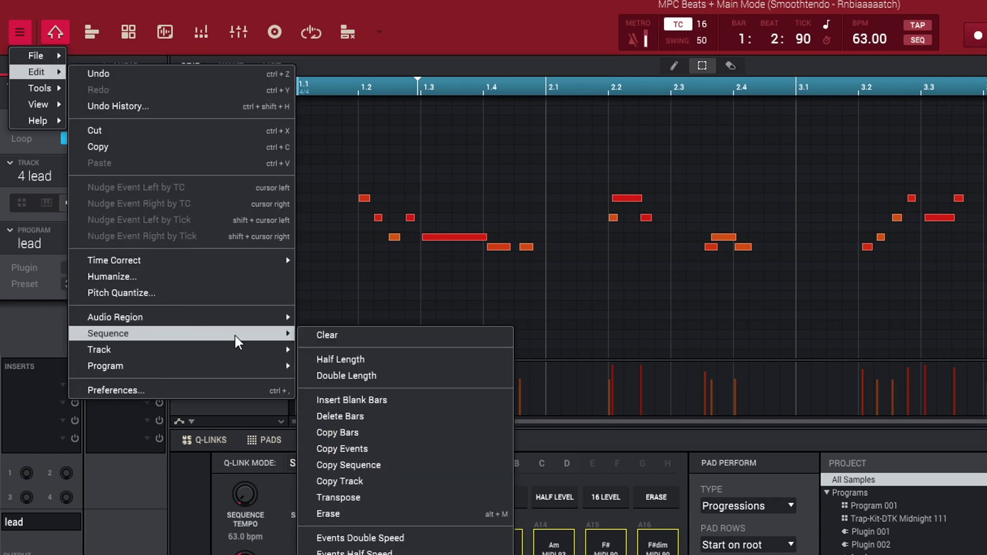
{"action": "left_click", "coordinate": [409, 466]}
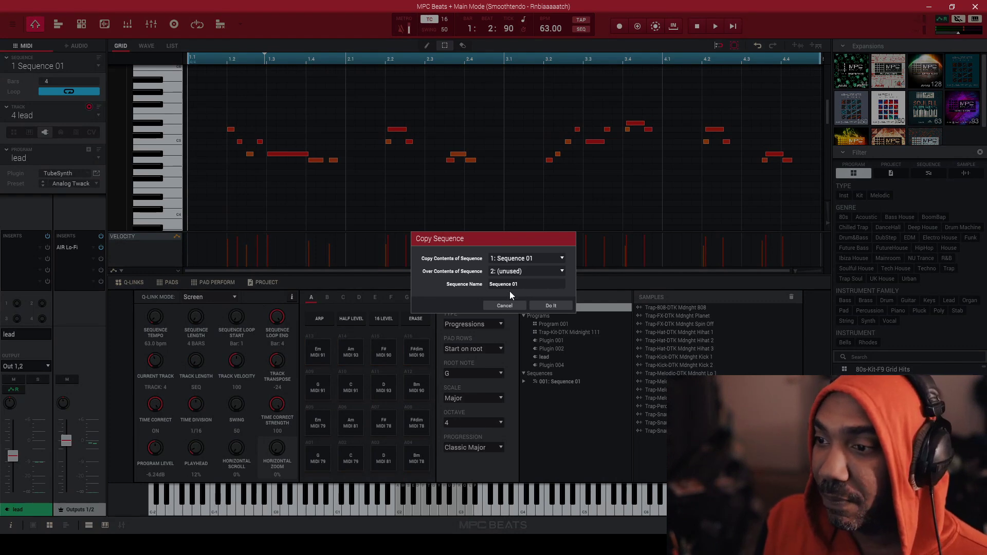
{"action": "double_click", "coordinate": [524, 283]}
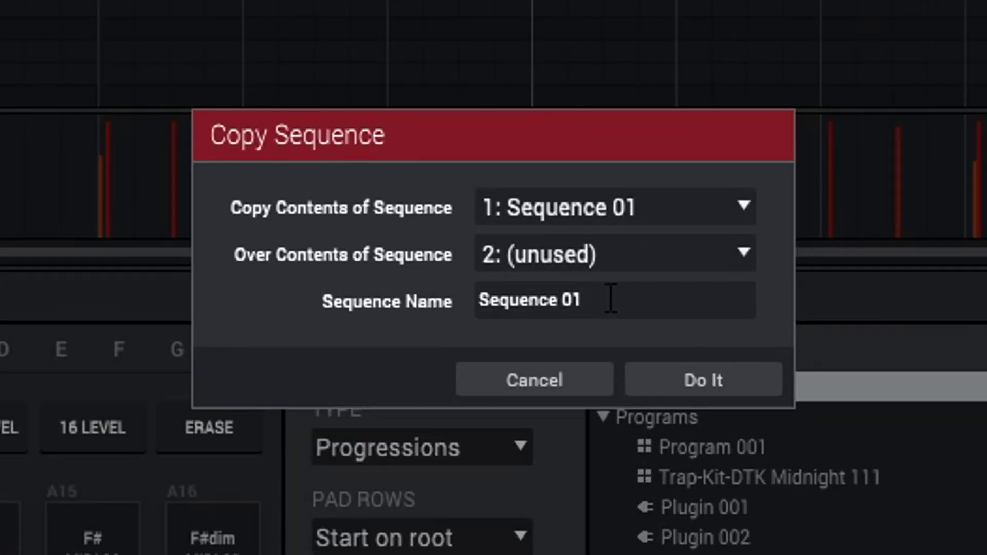
{"action": "left_click_drag", "start_coordinate": [590, 299], "coordinate": [486, 292]}
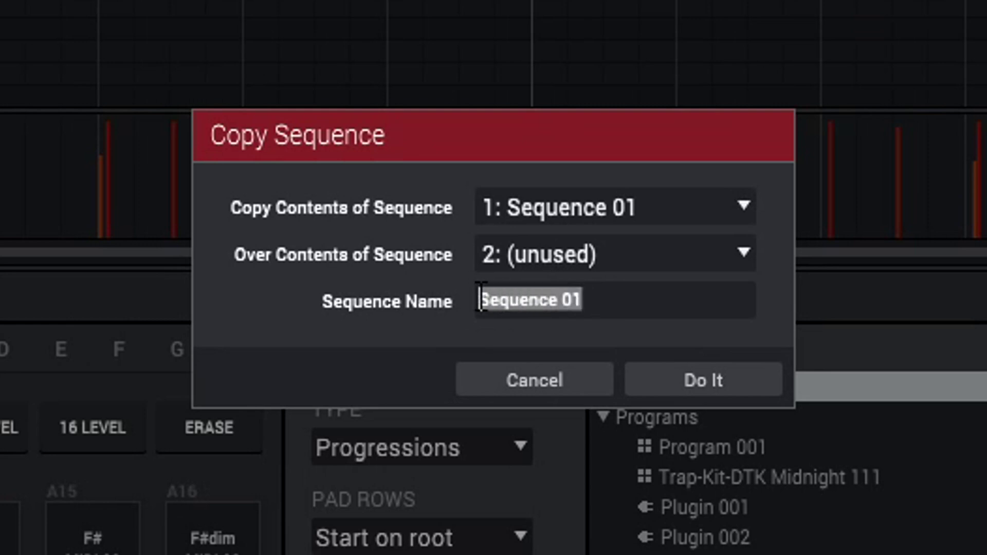
{"action": "type", "text": "C"}
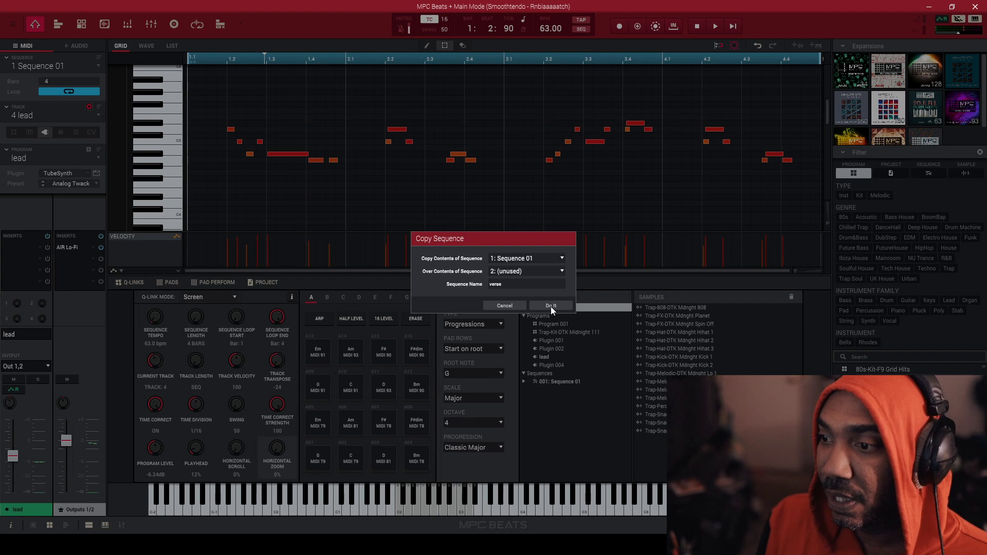
{"action": "left_click", "coordinate": [703, 380]}
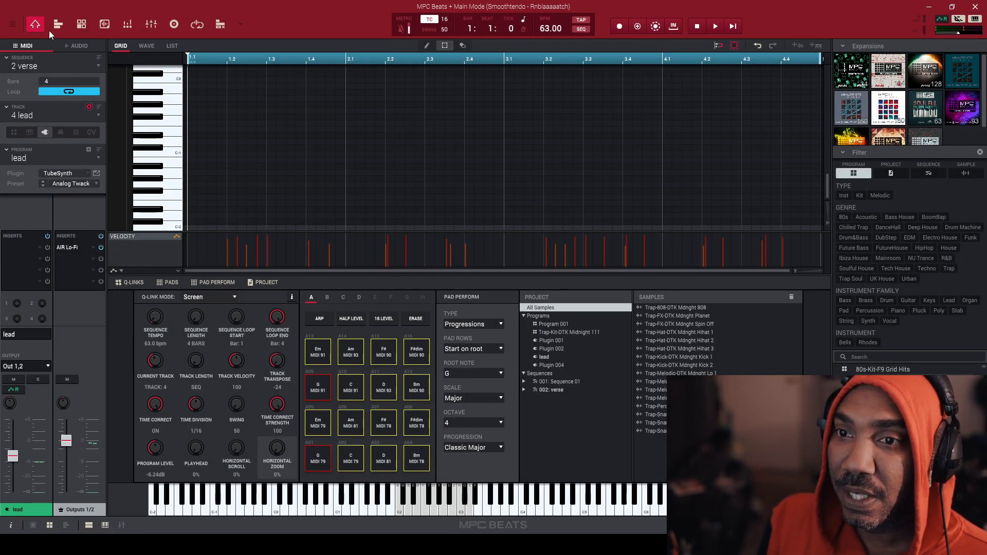
Step: Copy the verse sequence into a new sequence named 'bridge'
{"action": "left_click", "coordinate": [13, 25]}
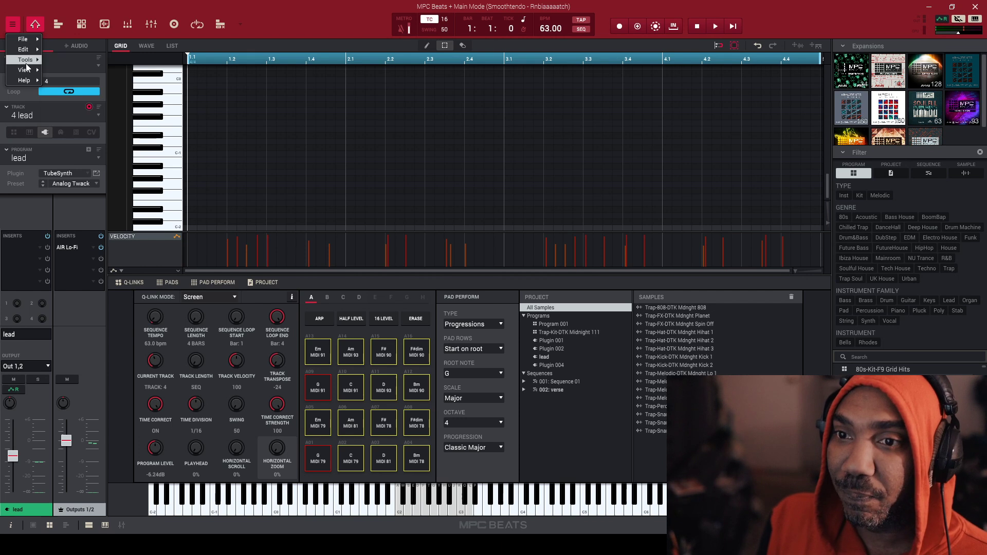
{"action": "mouse_move", "coordinate": [23, 54]}
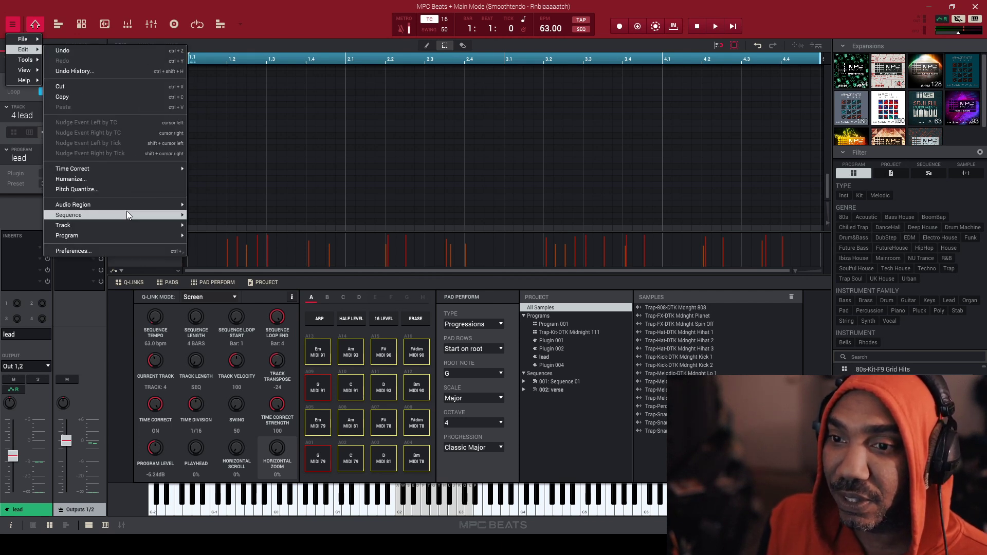
{"action": "mouse_move", "coordinate": [126, 210]}
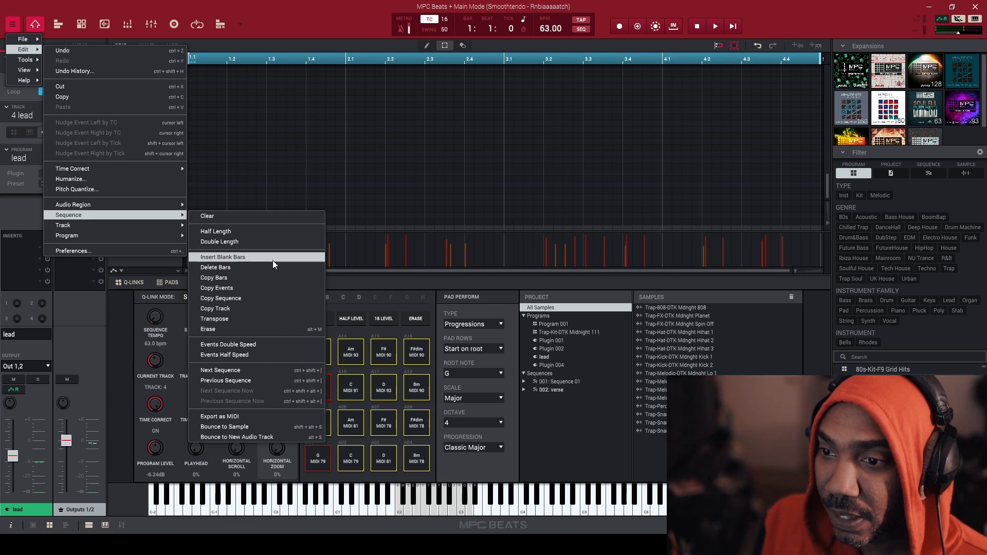
{"action": "left_click", "coordinate": [268, 299]}
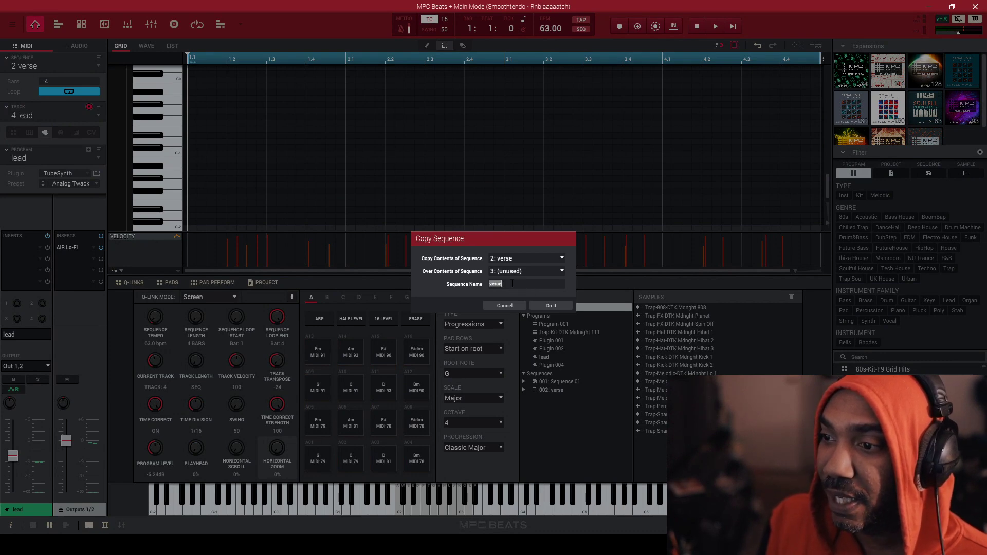
{"action": "type", "text": "b"}
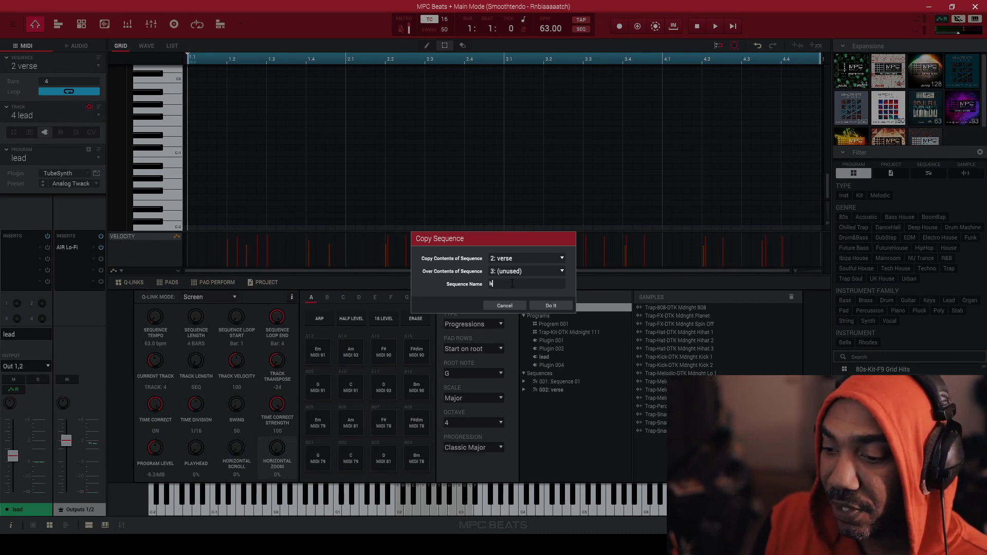
{"action": "type", "text": "ridge"}
{"action": "left_click", "coordinate": [542, 306]}
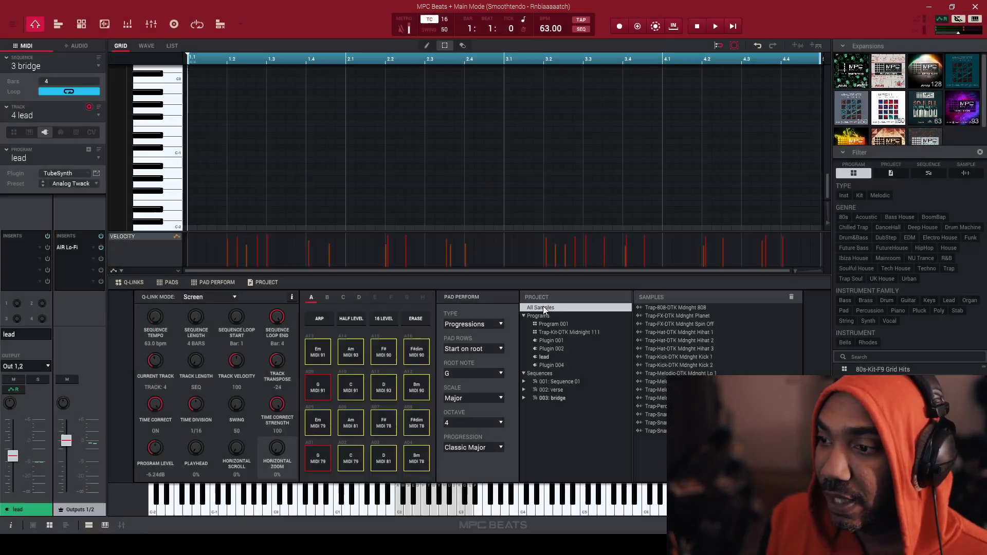
Step: Copy the bridge sequence into a new sequence named 'hook'
{"action": "left_click", "coordinate": [13, 26]}
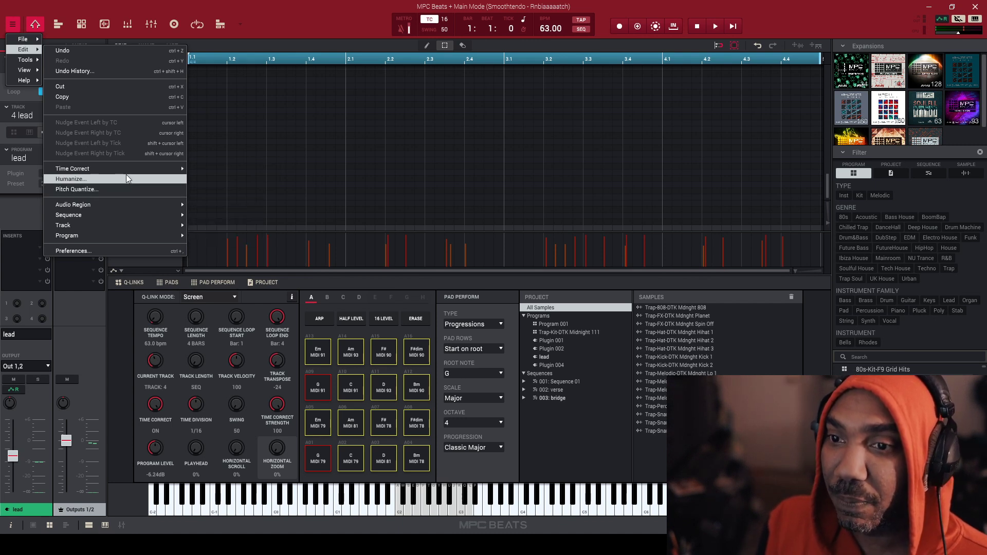
{"action": "mouse_move", "coordinate": [128, 170]}
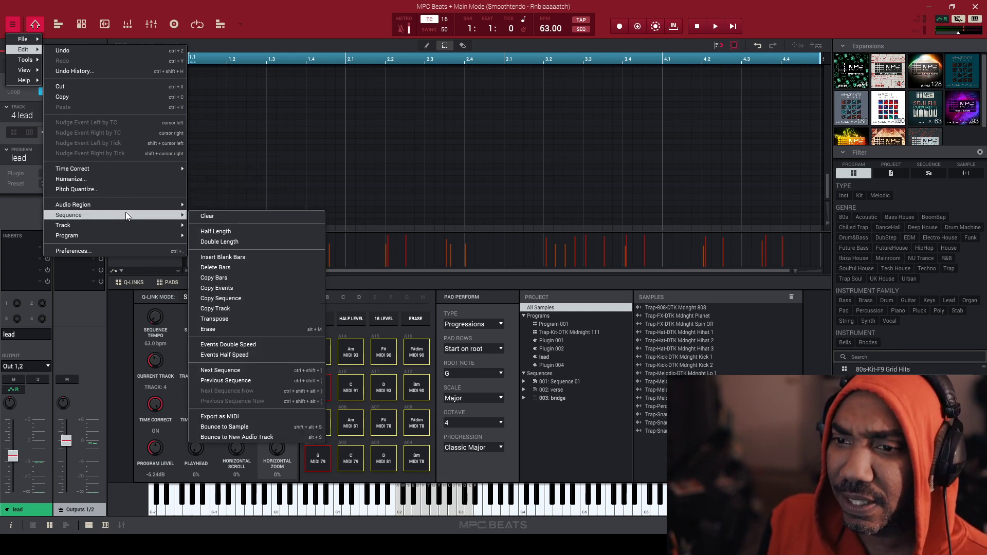
{"action": "left_click", "coordinate": [246, 299]}
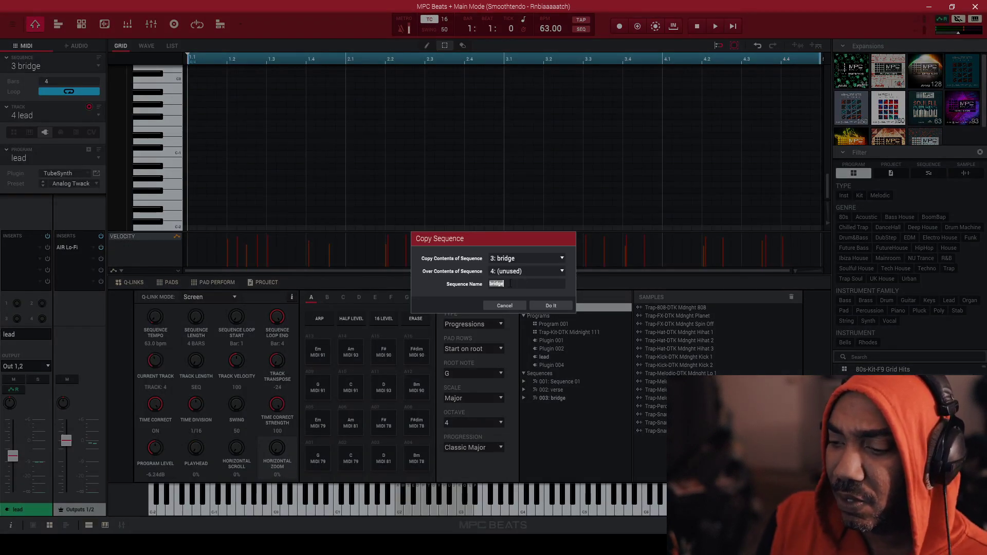
{"action": "key", "text": "BackSpace"}
{"action": "key", "text": "BackSpace"}
{"action": "key", "text": "BackSpace"}
{"action": "key", "text": "BackSpace"}
{"action": "key", "text": "BackSpace"}
{"action": "key", "text": "BackSpace"}
{"action": "type", "text": "hook"}
{"action": "key", "text": "Return"}
{"action": "left_click", "coordinate": [97, 67]}
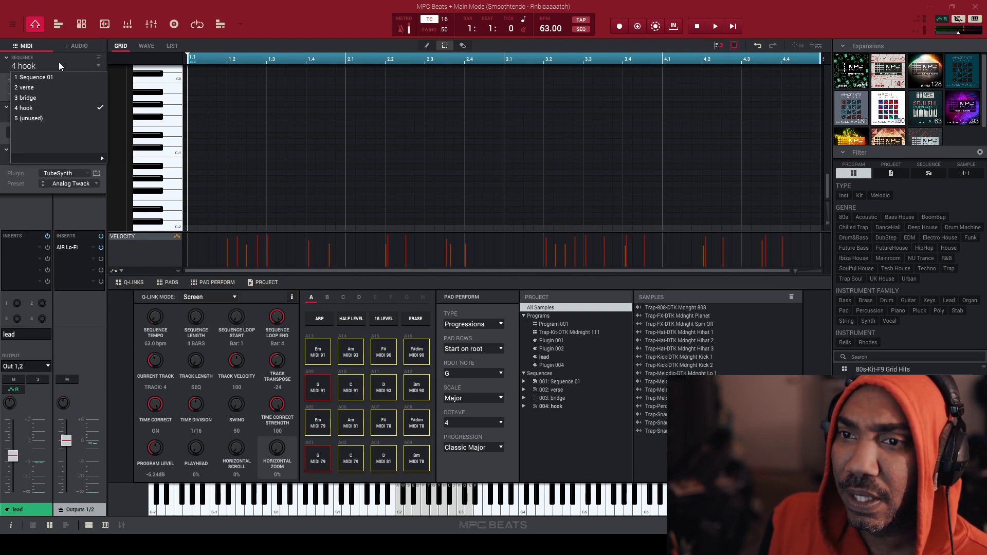
Step: Copy 4: hook over 5: (unused) and name the copy 'hook2'
{"action": "left_click", "coordinate": [13, 23]}
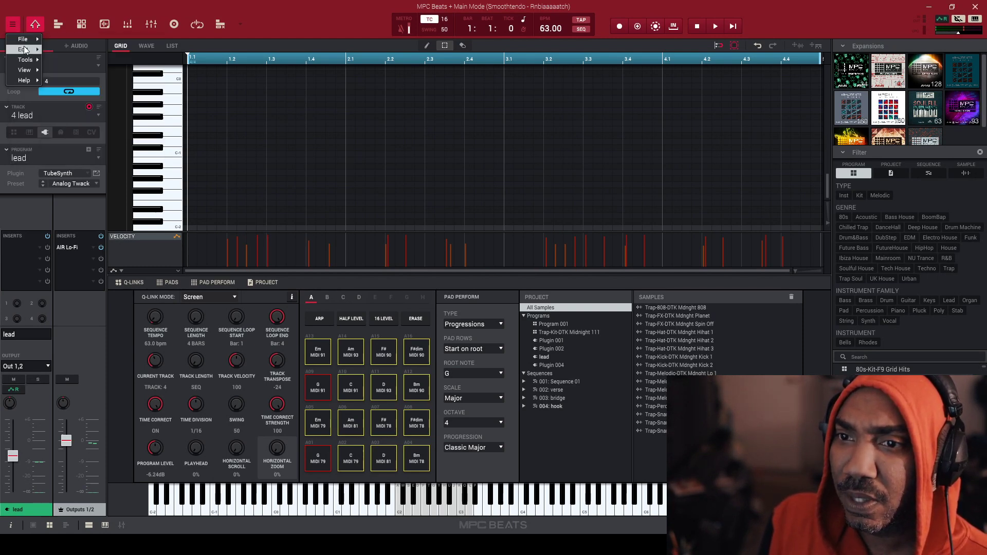
{"action": "mouse_move", "coordinate": [24, 49]}
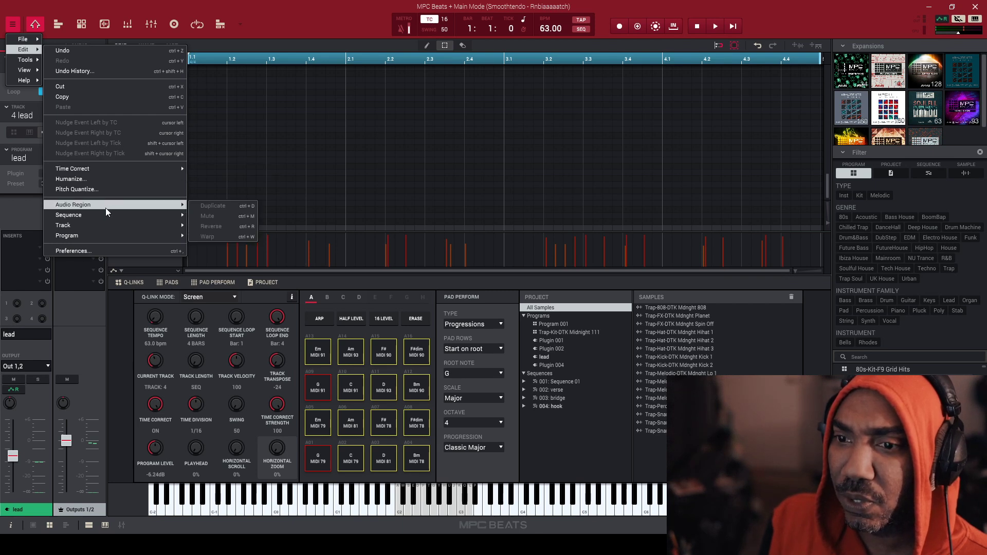
{"action": "mouse_move", "coordinate": [110, 215]}
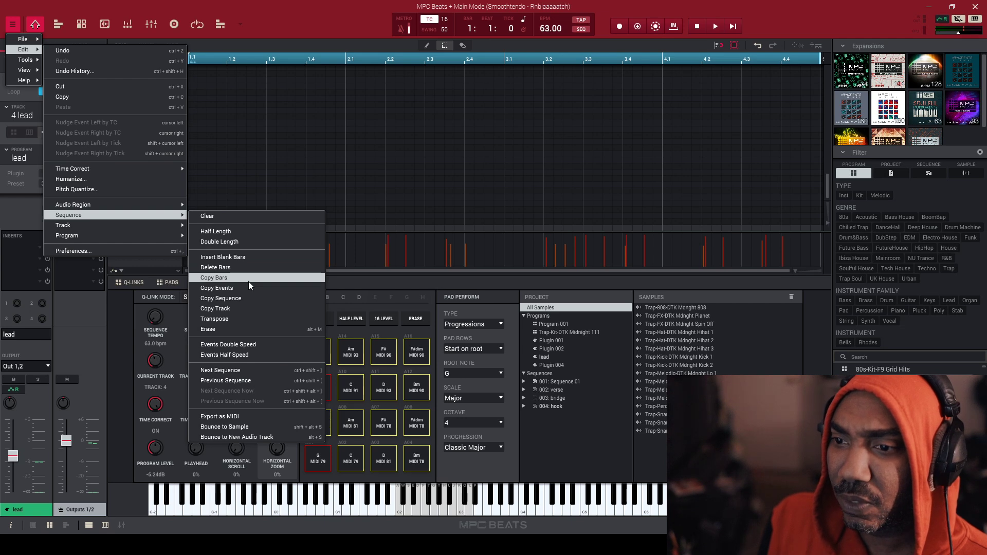
{"action": "left_click", "coordinate": [249, 297]}
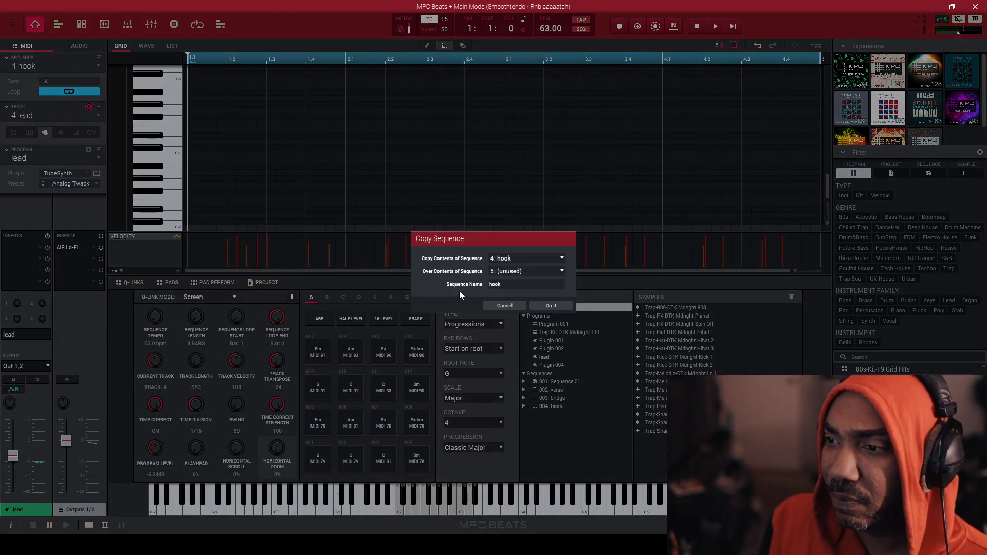
{"action": "left_click", "coordinate": [507, 283]}
{"action": "type", "text": "2"}
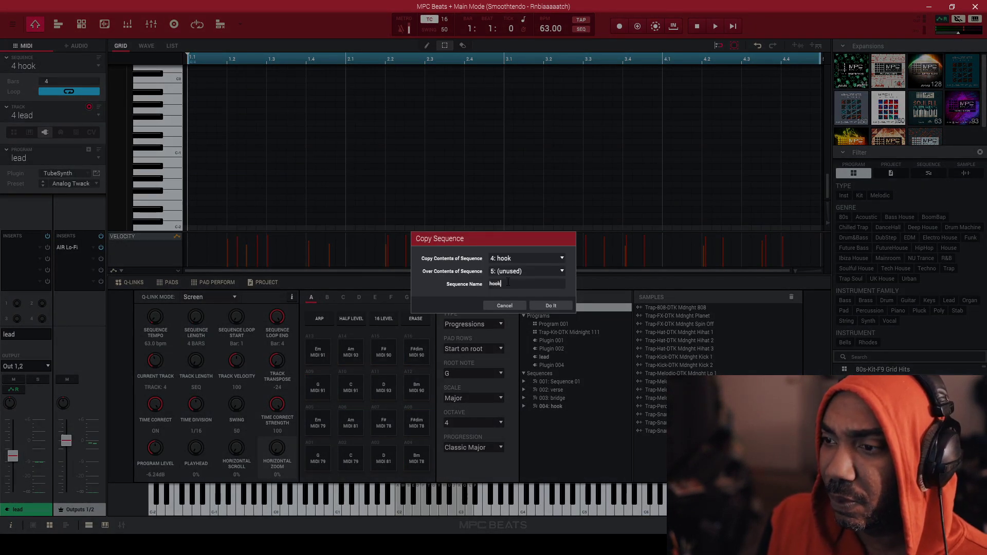
{"action": "left_click", "coordinate": [544, 304]}
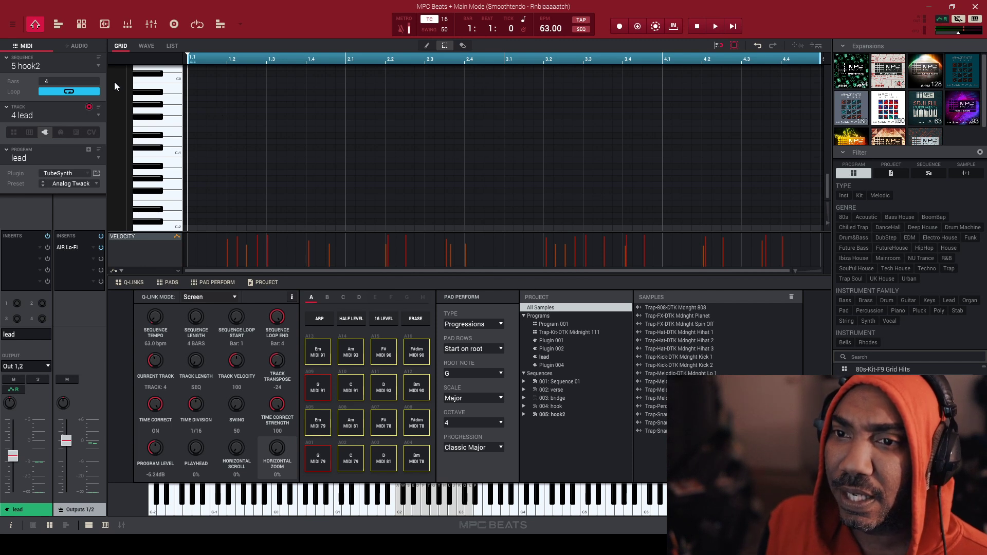
{"action": "left_click", "coordinate": [12, 25]}
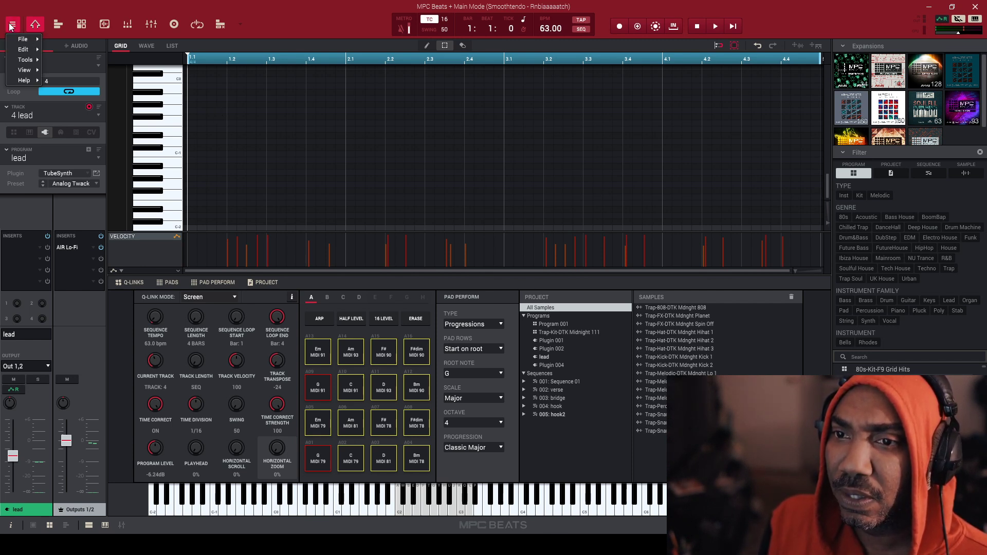
Step: Select sequence 1 and rename it from Sequence 01 to 'intro'
{"action": "left_click", "coordinate": [110, 3]}
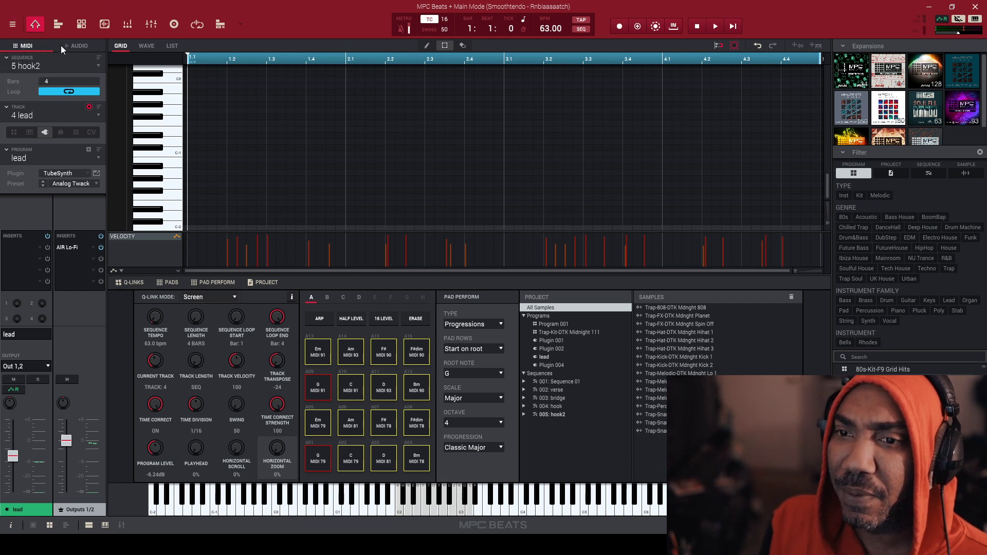
{"action": "left_click", "coordinate": [73, 67]}
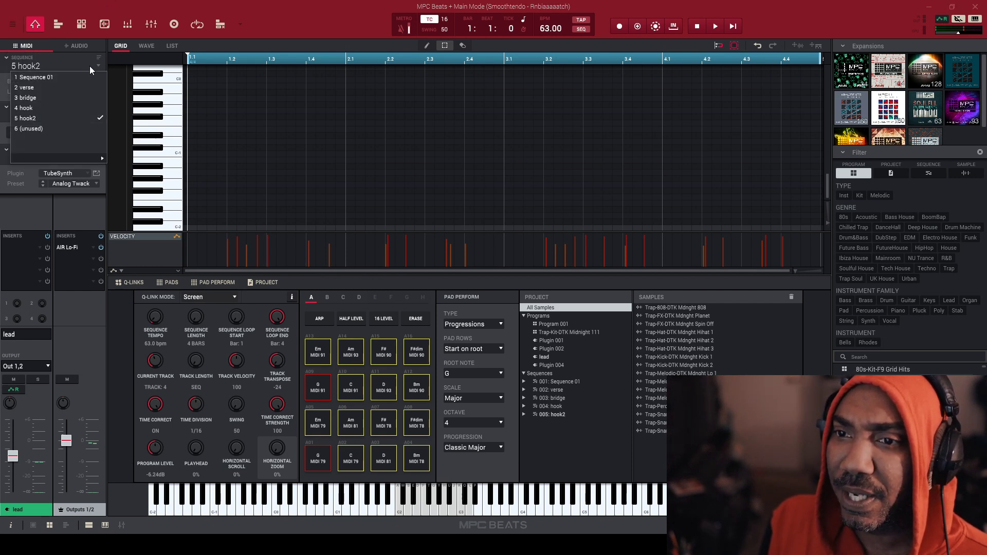
{"action": "left_click", "coordinate": [74, 76]}
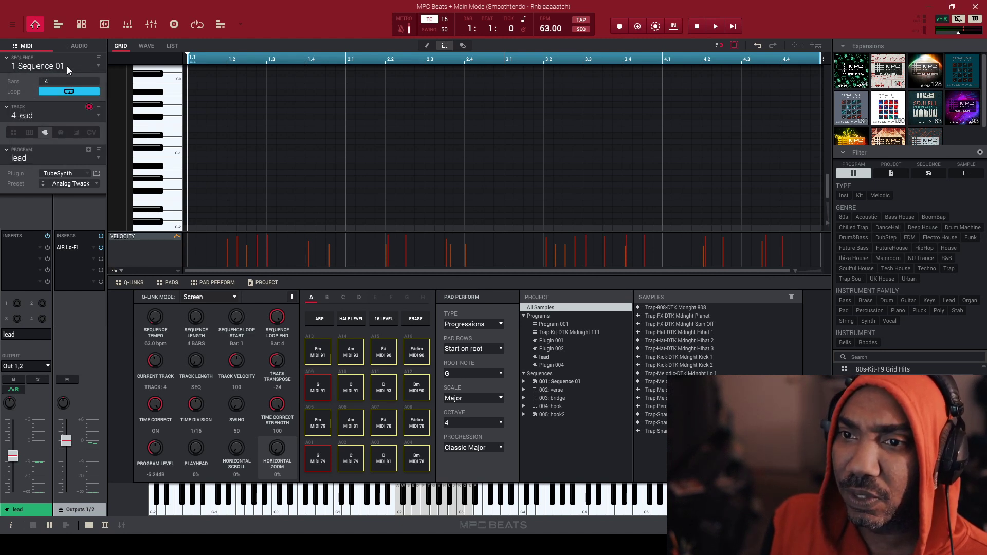
{"action": "double_click", "coordinate": [65, 65]}
{"action": "type", "text": "intro"}
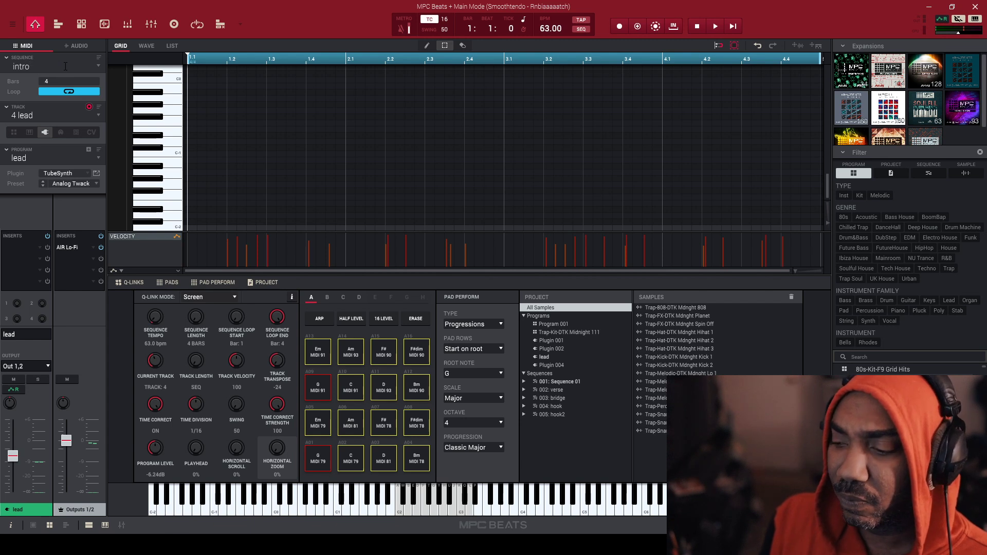
{"action": "key", "text": "Return"}
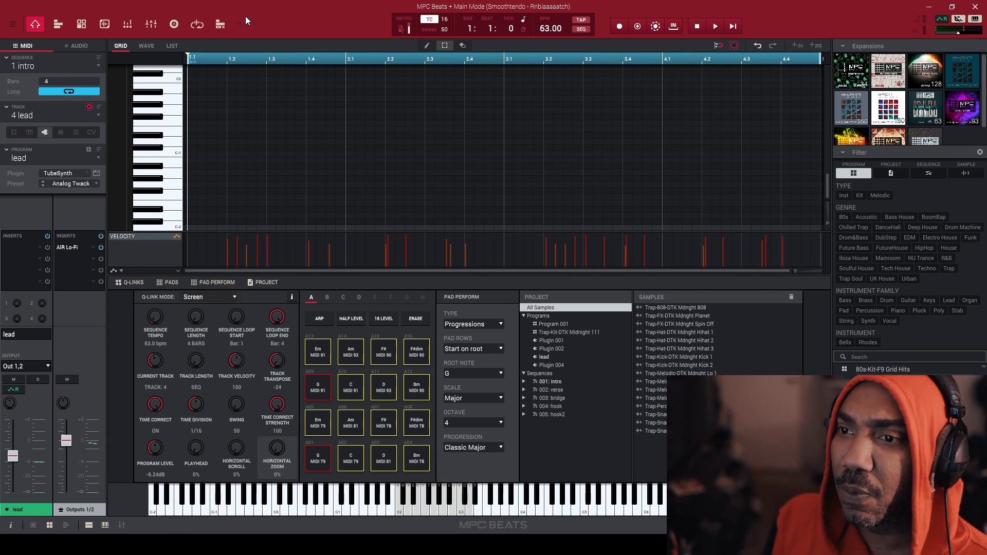
{"action": "left_click", "coordinate": [219, 23]}
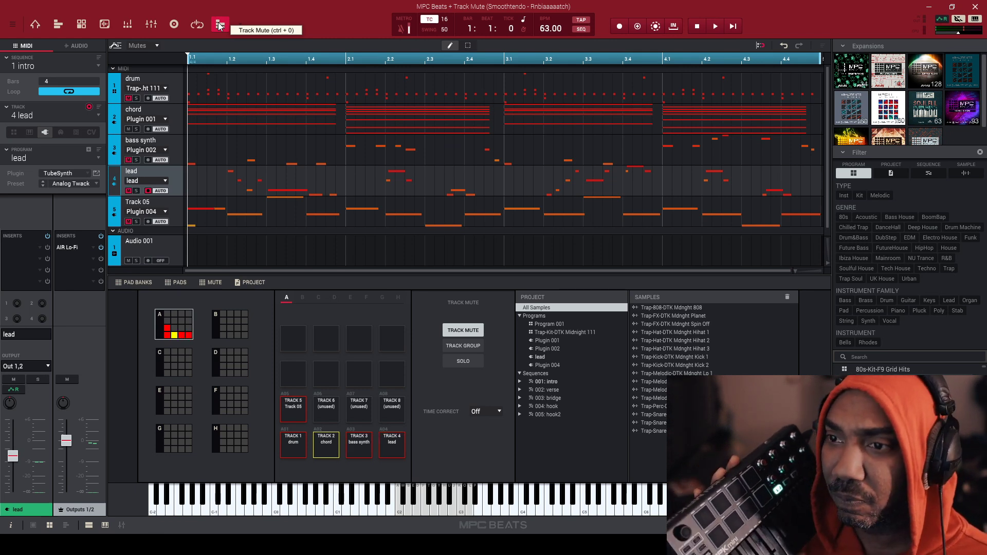
Step: Play the intro sequence with only the chord track unmuted
{"action": "key", "text": "space"}
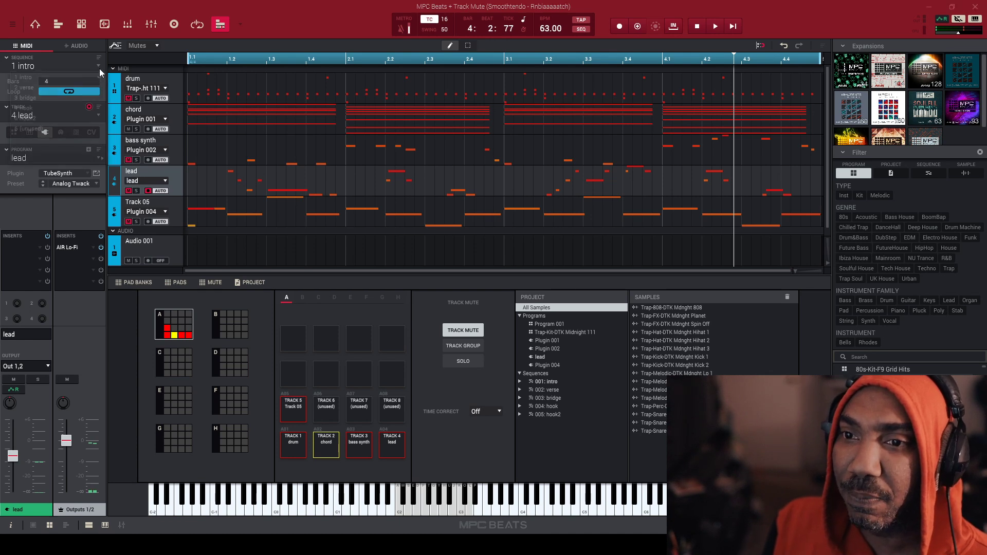
Step: Stop the intro, make sequence 2 'verse' current, and play it from the start
{"action": "key", "text": "ctrl+z"}
{"action": "left_click", "coordinate": [99, 67]}
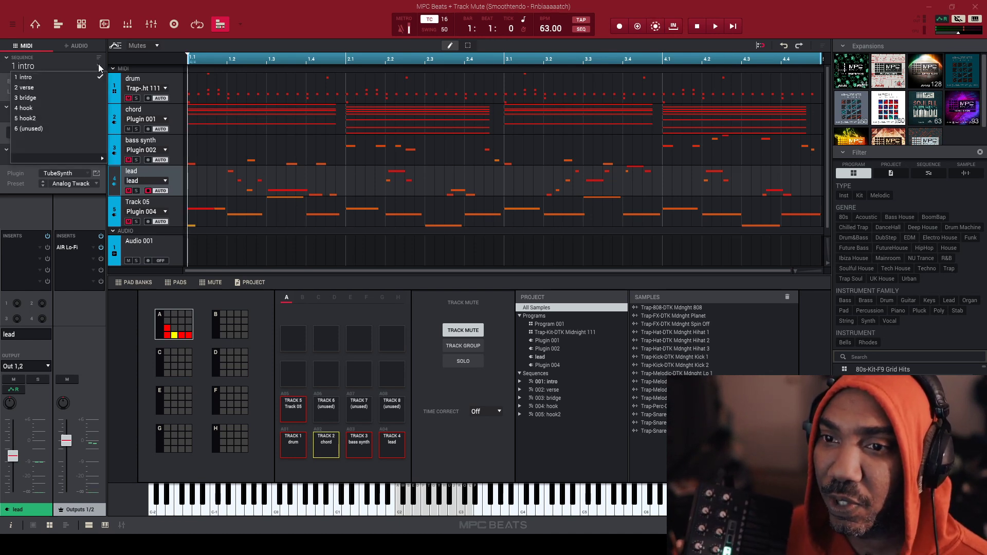
{"action": "left_click", "coordinate": [94, 84]}
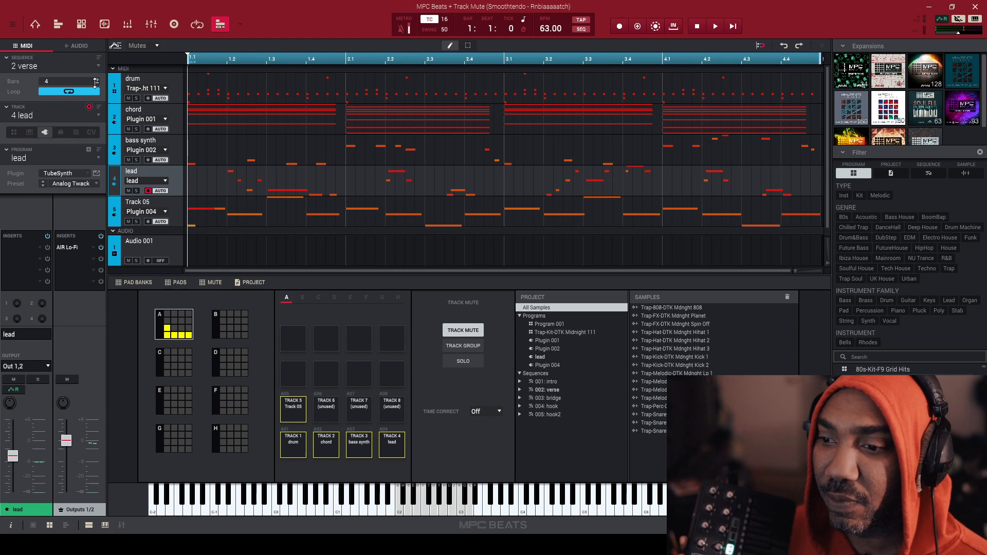
{"action": "key", "text": "space"}
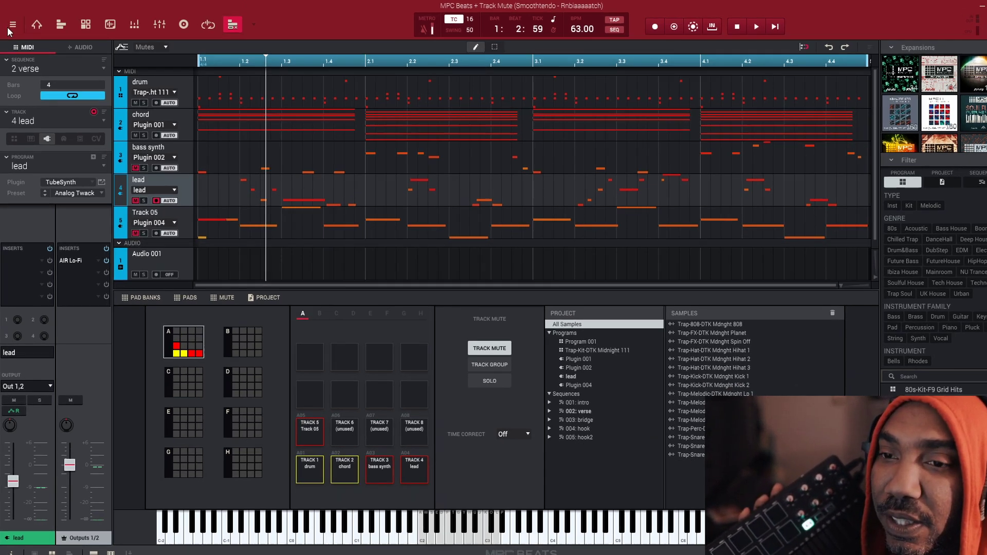
Step: Double the verse to 8 bars with Double Length and turn Loop off
{"action": "left_click", "coordinate": [7, 30]}
{"action": "mouse_move", "coordinate": [22, 53]}
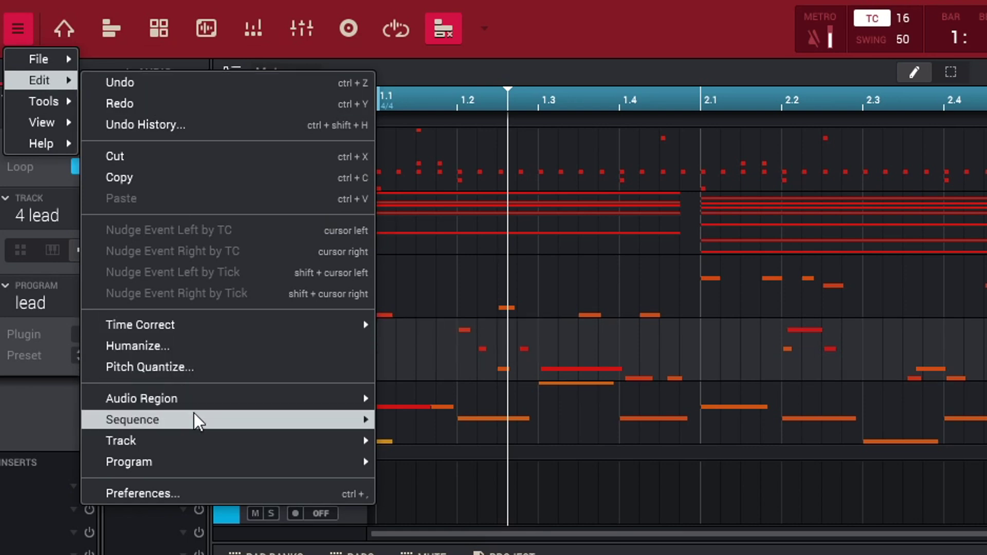
{"action": "mouse_move", "coordinate": [198, 419]}
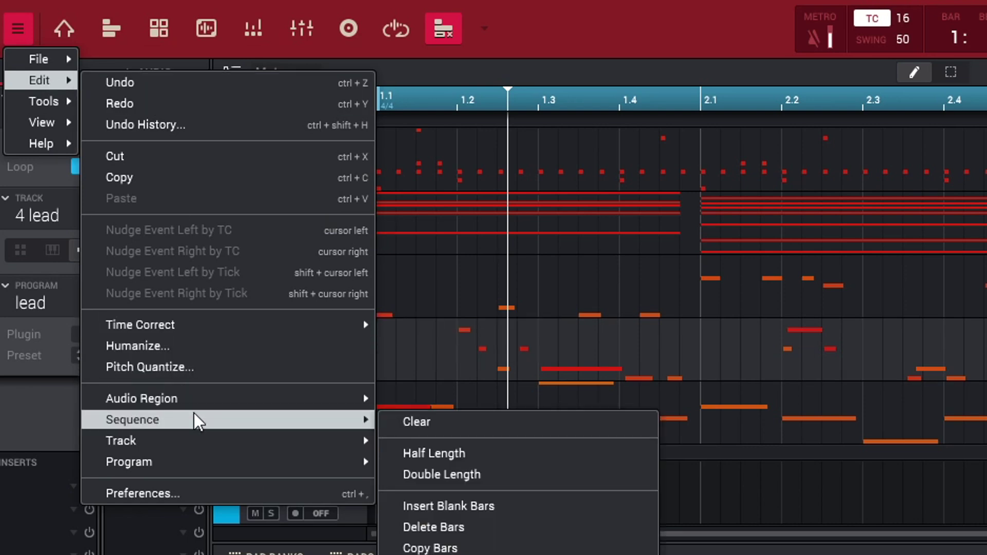
{"action": "left_click", "coordinate": [434, 472]}
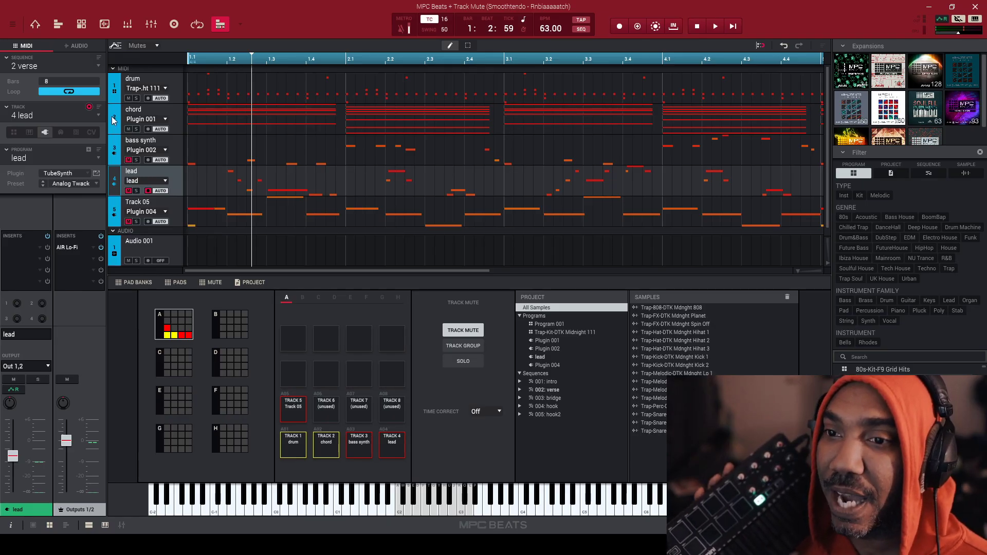
{"action": "left_click", "coordinate": [73, 94]}
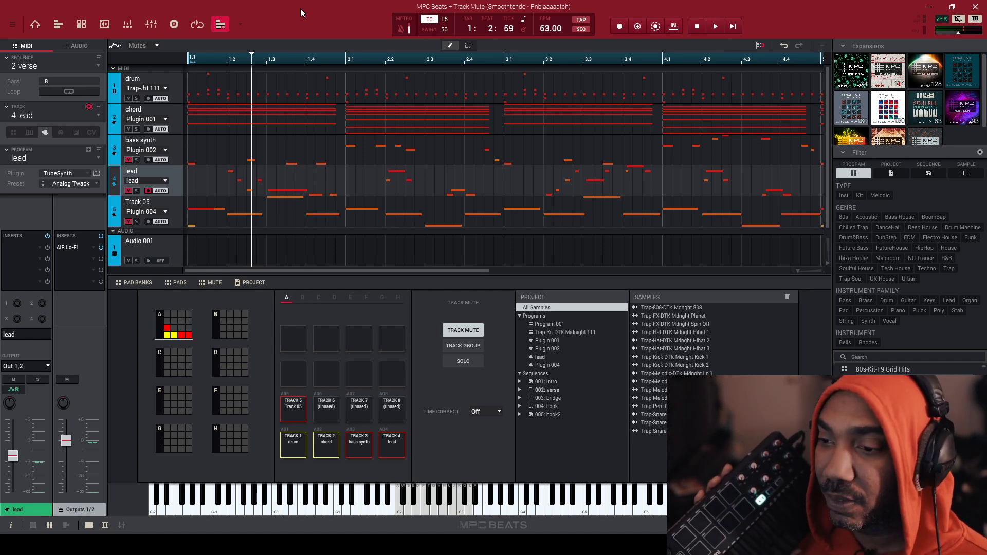
Step: Start the verse playing from the top, then stop it
{"action": "key", "text": "space"}
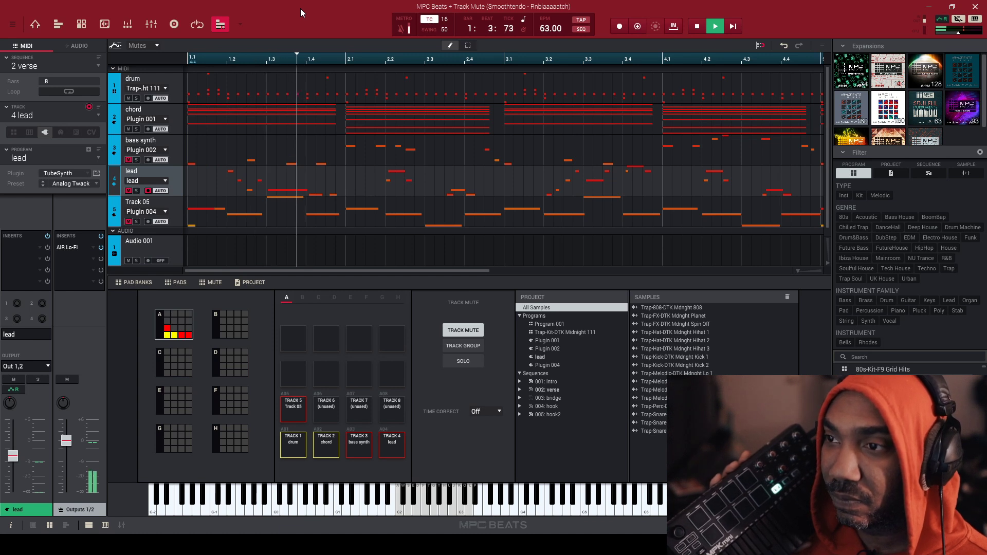
{"action": "key", "text": "space"}
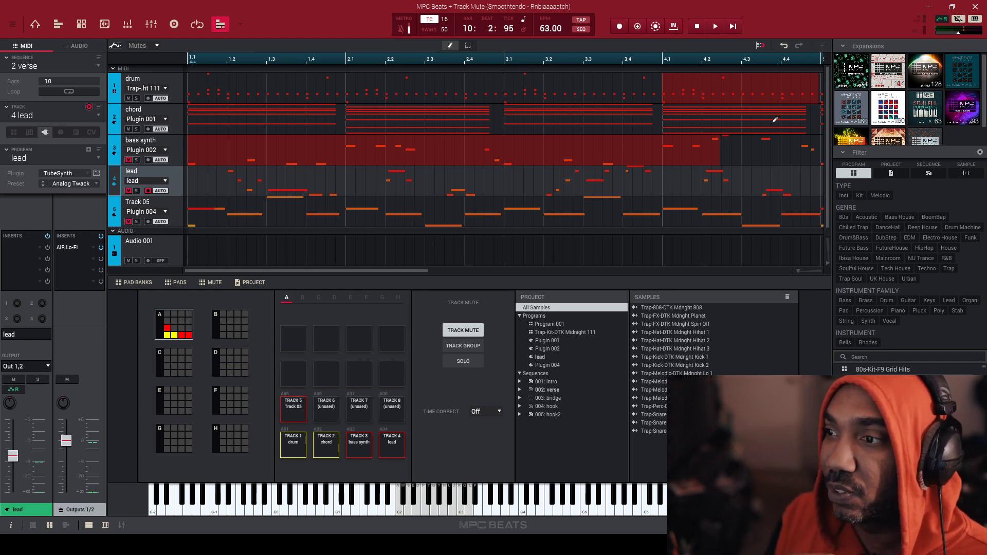
Step: Switch the grid to the Select tool and replay the verse's first bar
{"action": "left_click", "coordinate": [472, 46]}
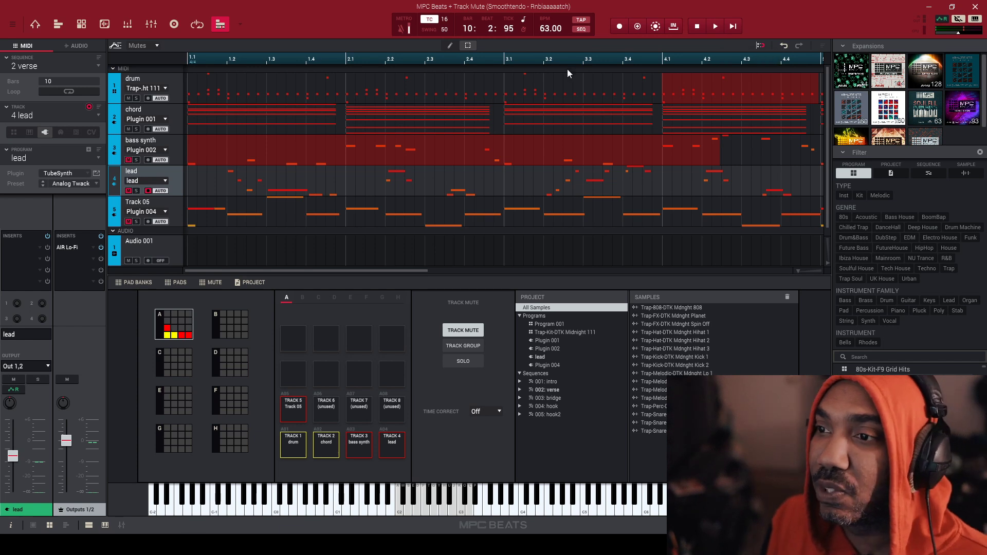
{"action": "key", "text": "space"}
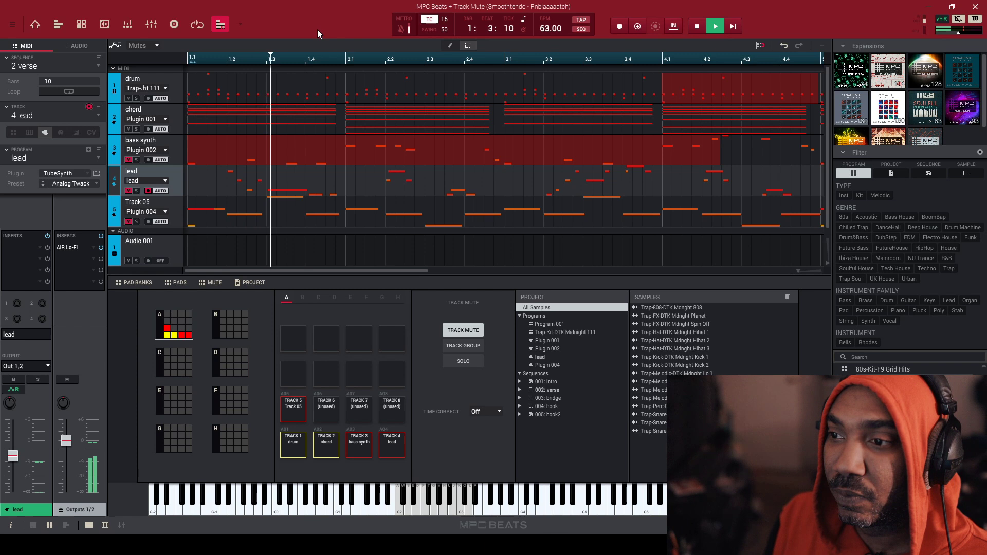
{"action": "key", "text": "space"}
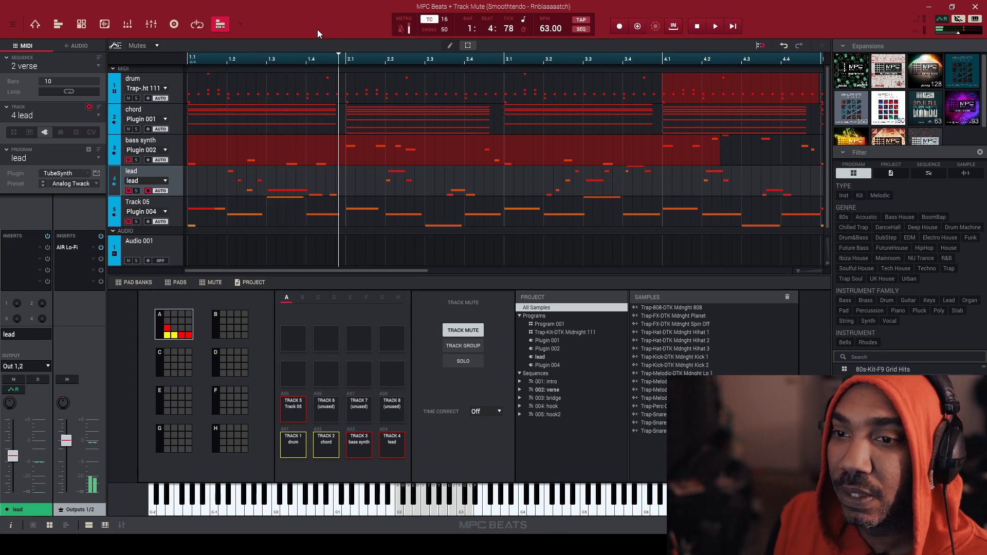
{"action": "left_click", "coordinate": [78, 66]}
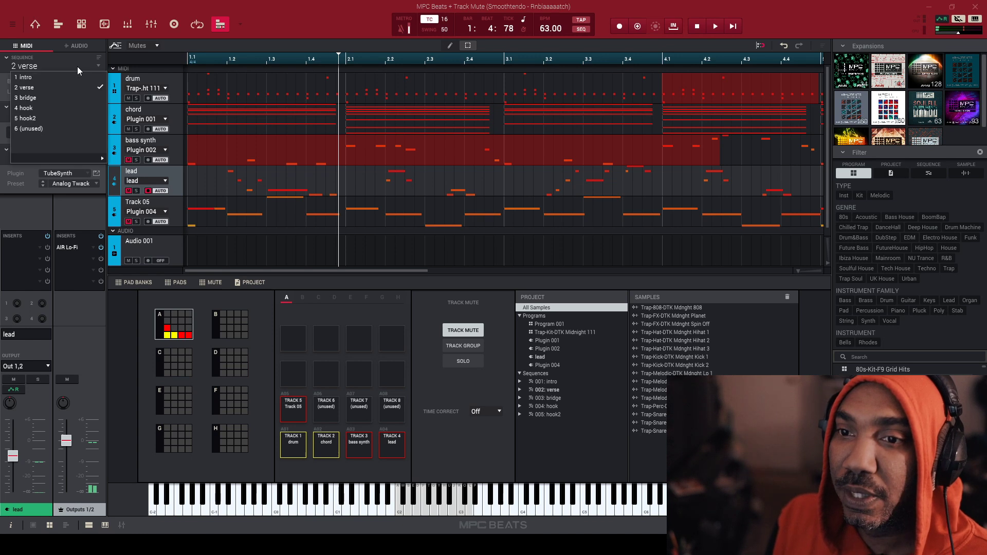
Step: Make 3 bridge current and play it, trying mutes on lead, Track 05 and chords
{"action": "left_click", "coordinate": [70, 97]}
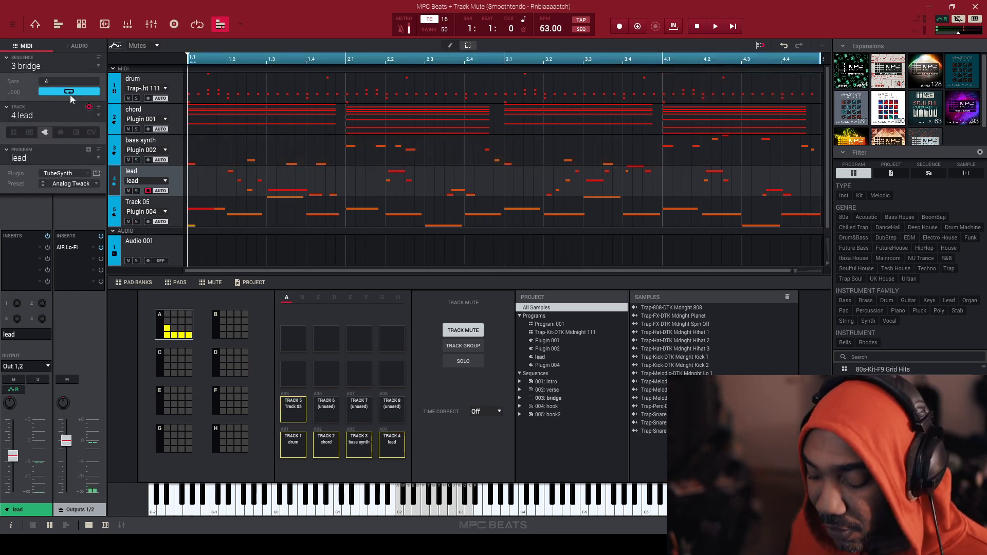
{"action": "key", "text": "space"}
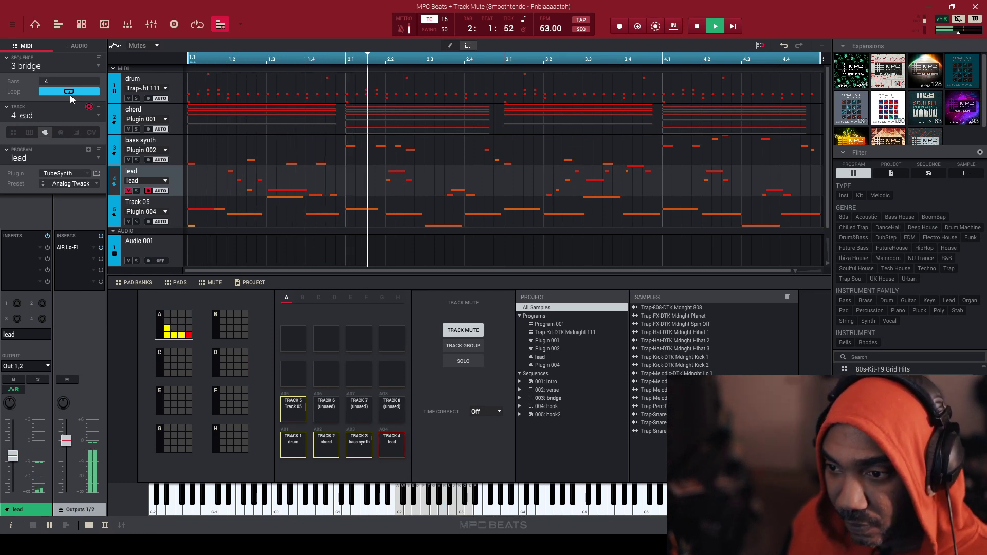
{"action": "key", "text": "v"}
{"action": "key", "text": "a"}
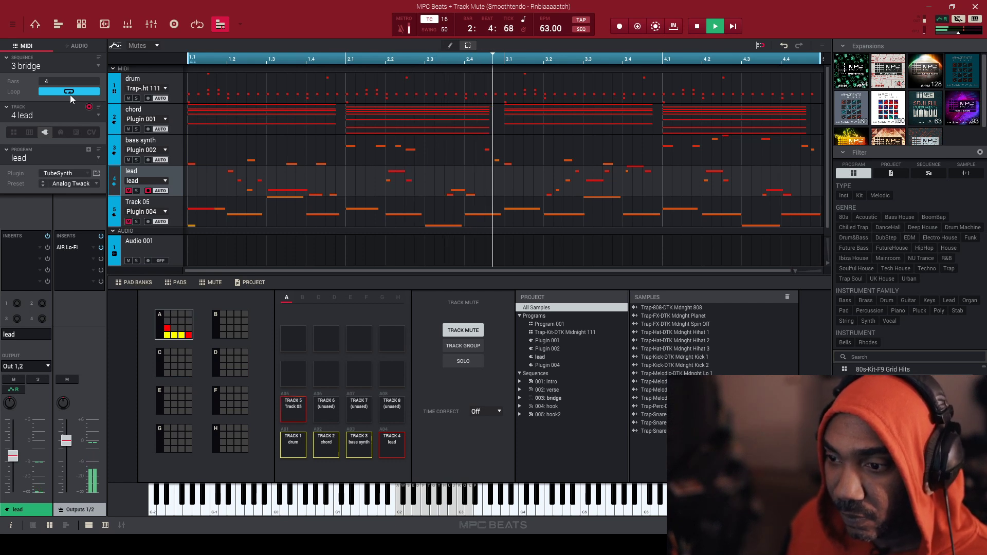
{"action": "key", "text": "v"}
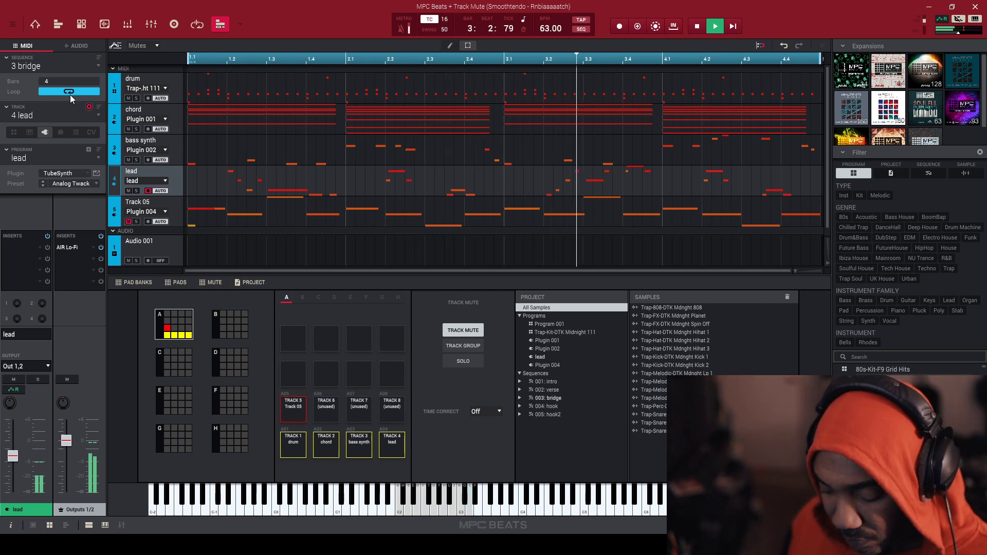
{"action": "key", "text": "x"}
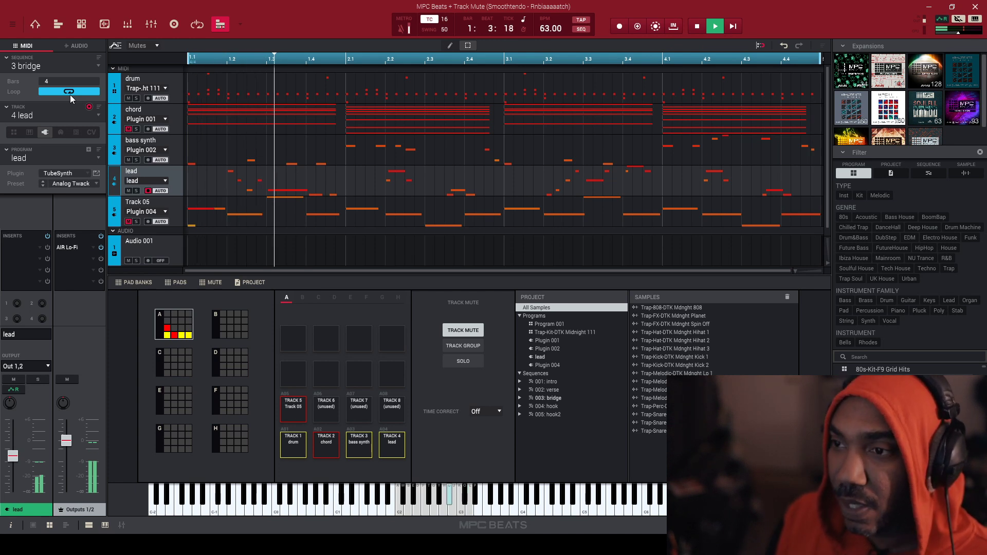
{"action": "key", "text": "space"}
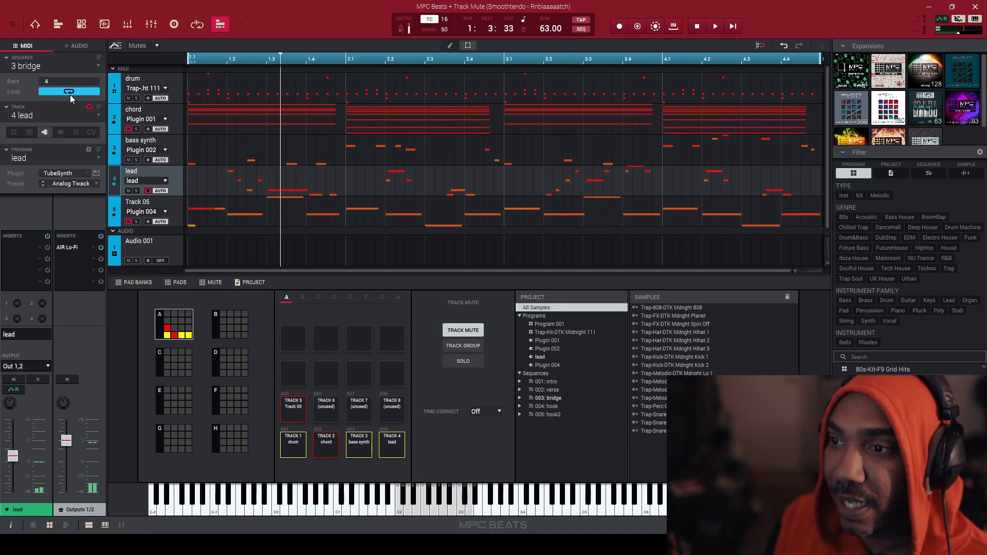
{"action": "left_click", "coordinate": [71, 64]}
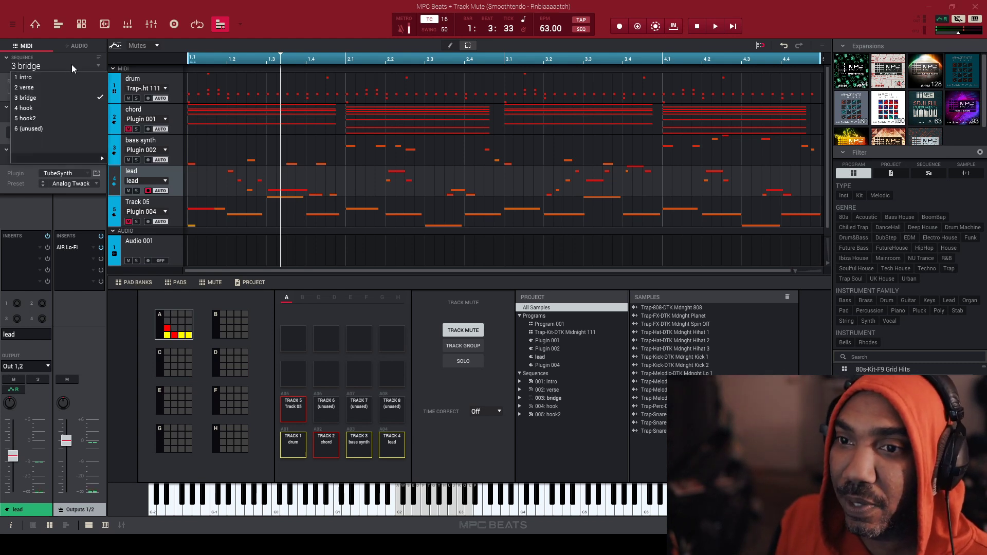
Step: Play 4 hook, toggling the bass synth mute on and off, then muting the lead
{"action": "left_click", "coordinate": [61, 104]}
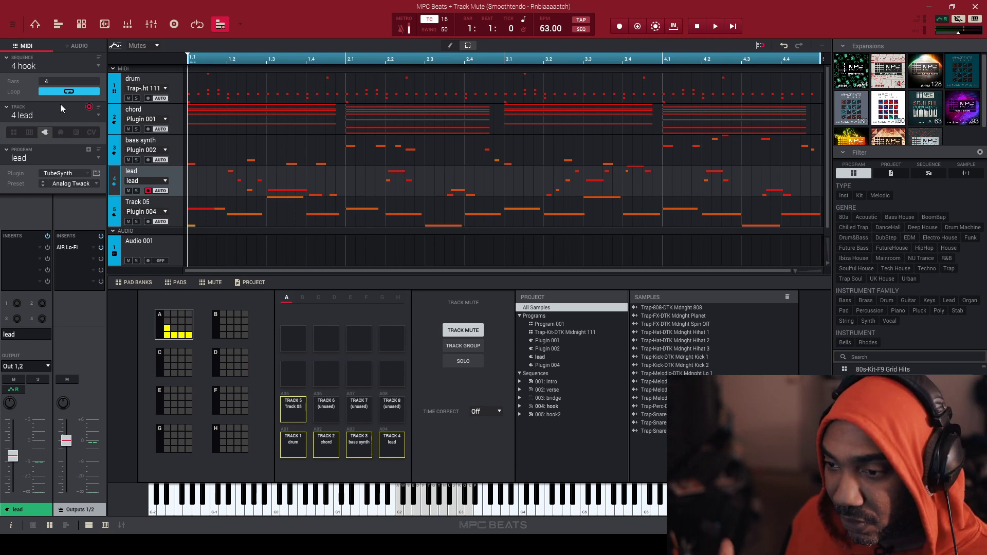
{"action": "key", "text": "c"}
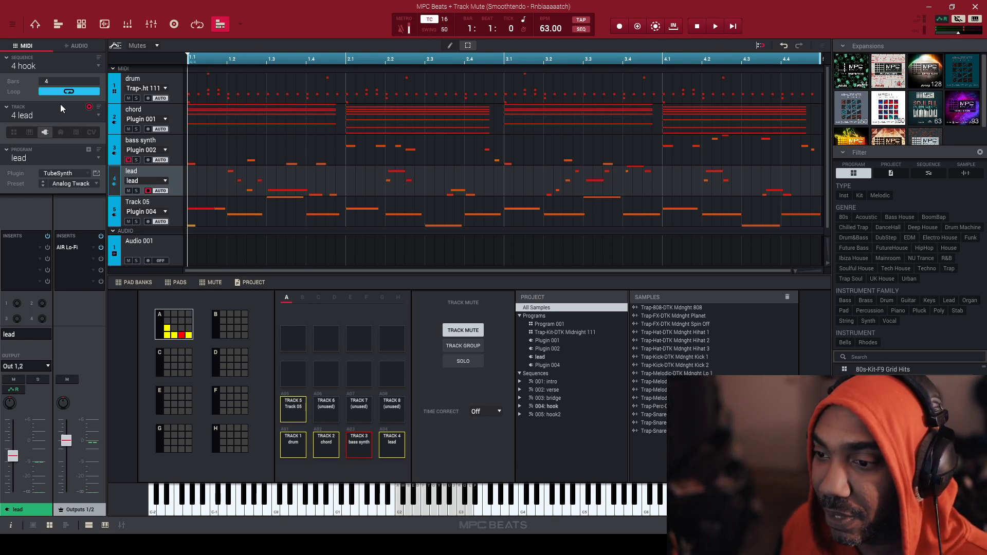
{"action": "key", "text": "space"}
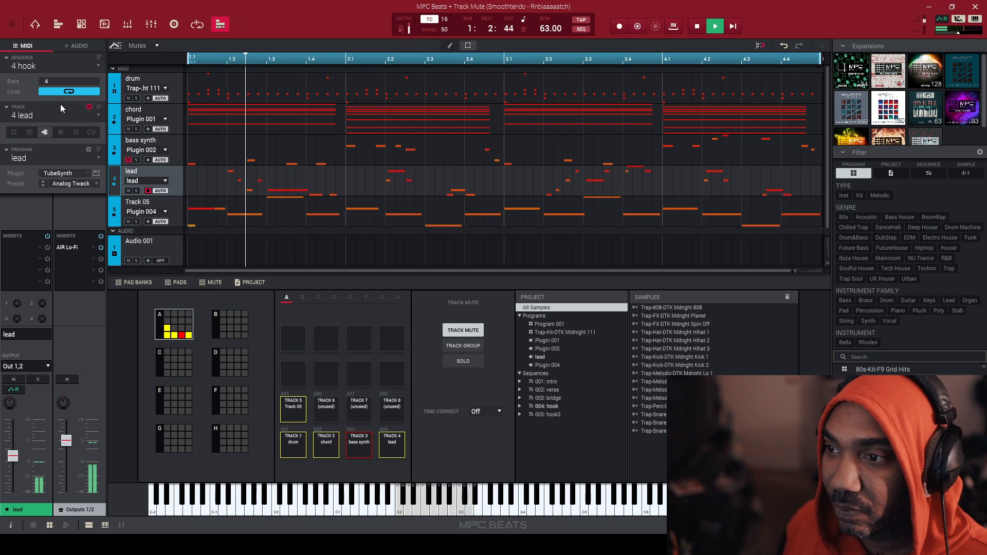
{"action": "key", "text": "c"}
{"action": "key", "text": "v"}
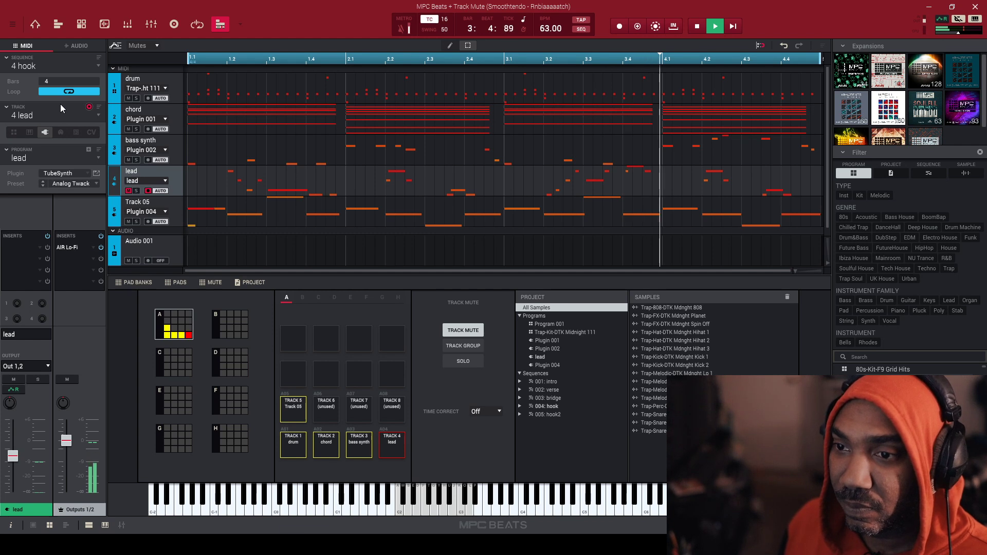
{"action": "key", "text": "space"}
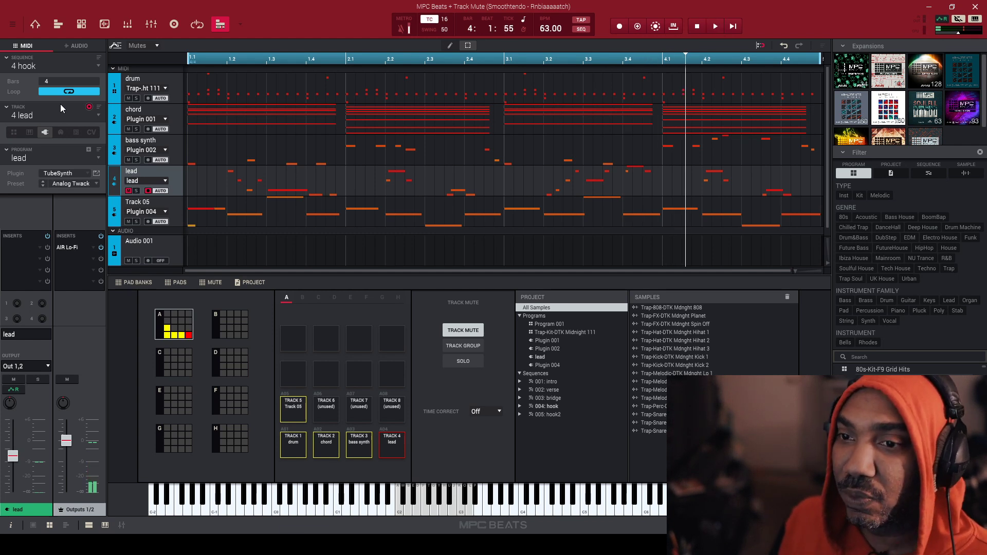
Step: Make sequence 5 hook2 current and bring up the mode list
{"action": "left_click", "coordinate": [85, 69]}
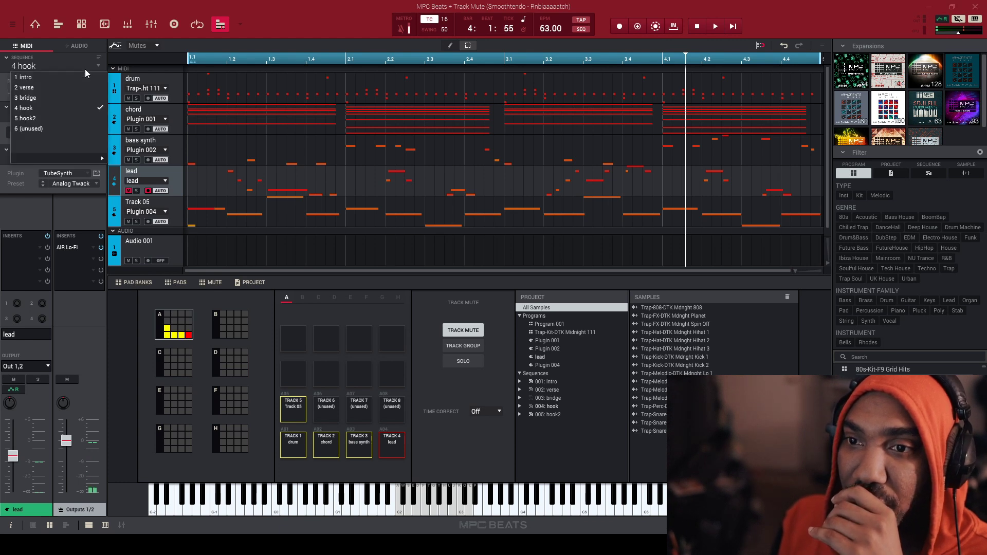
{"action": "left_click", "coordinate": [69, 117]}
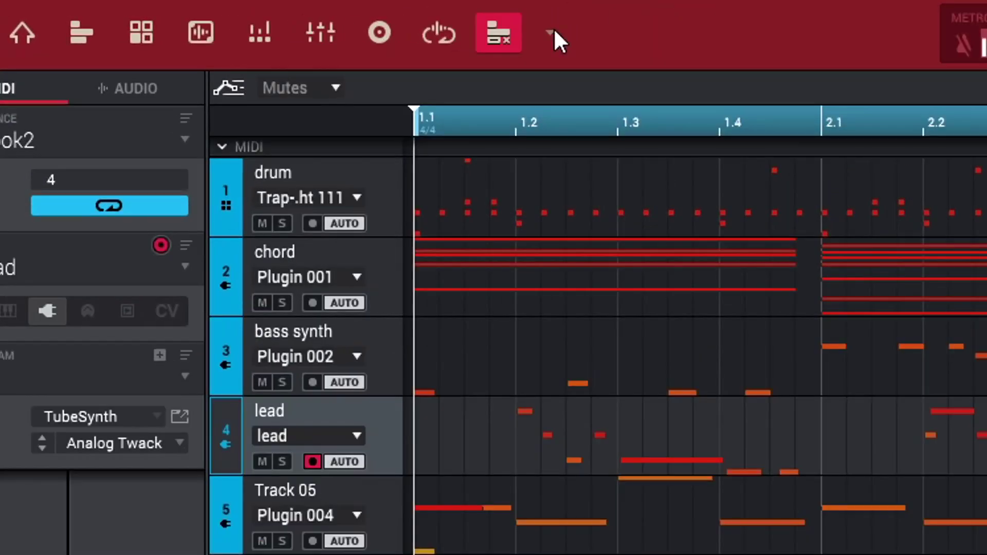
{"action": "left_click", "coordinate": [554, 30]}
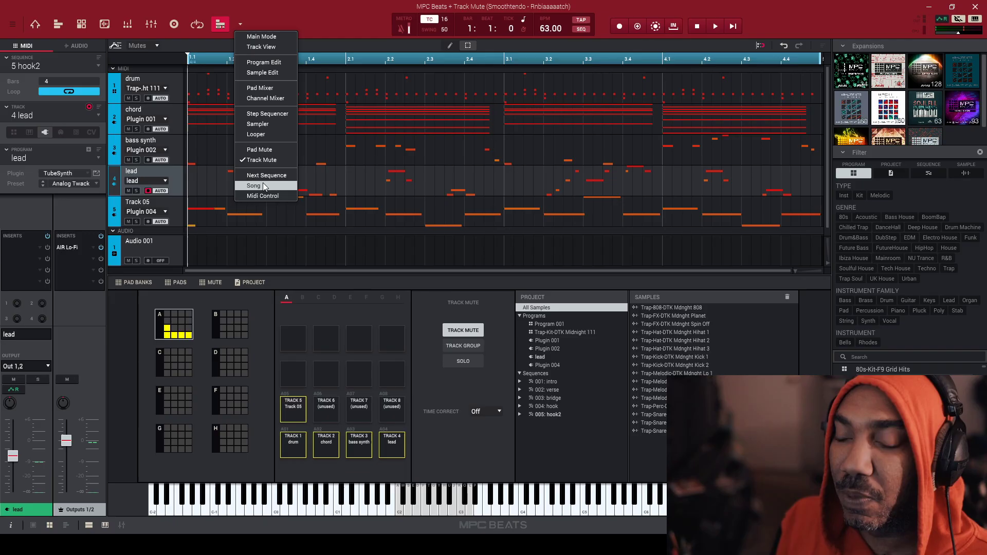
Step: In Song mode, add intro then verse as the first two song steps
{"action": "left_click", "coordinate": [610, 442]}
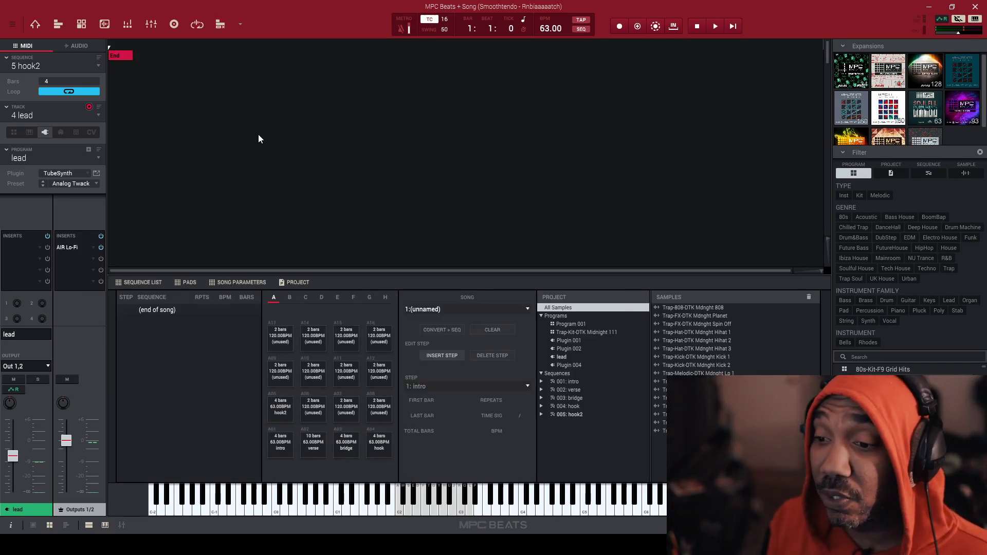
{"action": "left_click_drag", "start_coordinate": [279, 447], "coordinate": [199, 346]}
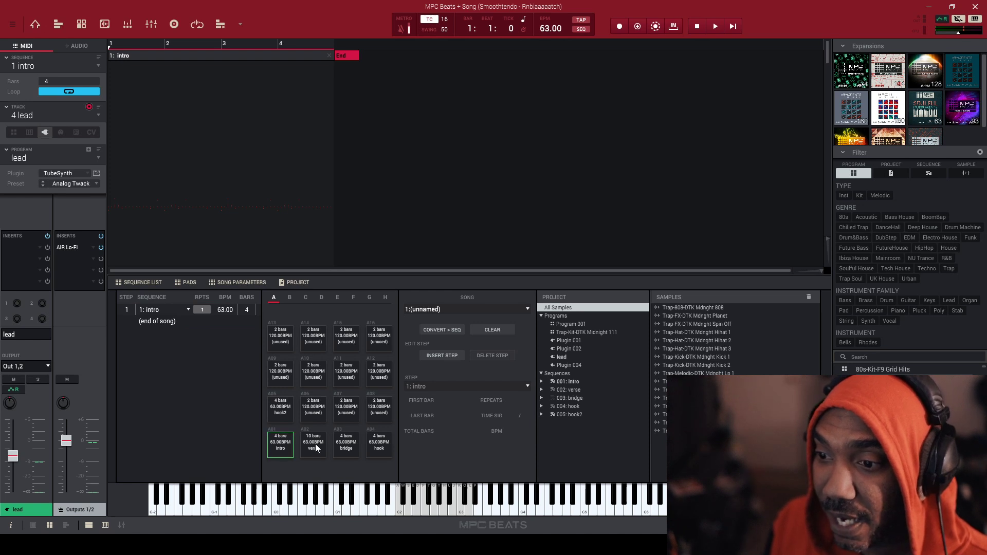
{"action": "left_click_drag", "start_coordinate": [316, 448], "coordinate": [166, 355]}
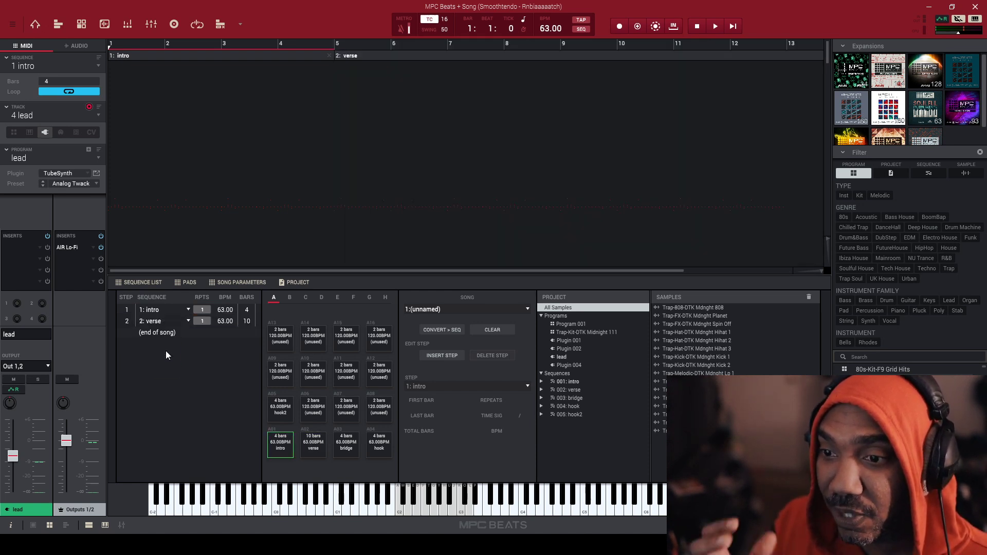
Step: Set the Bars value of song step 2, verse, to 8
{"action": "left_click", "coordinate": [247, 323]}
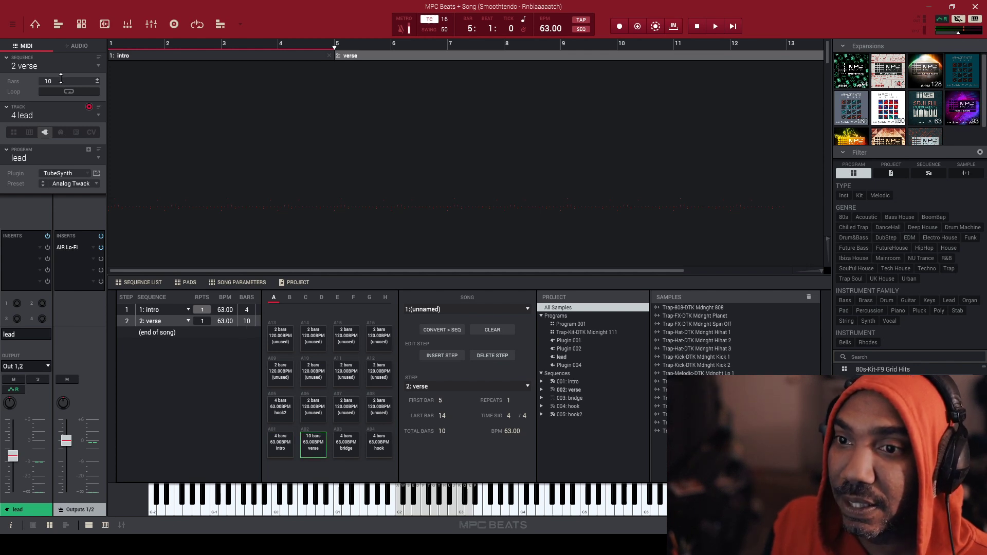
{"action": "left_click", "coordinate": [60, 82]}
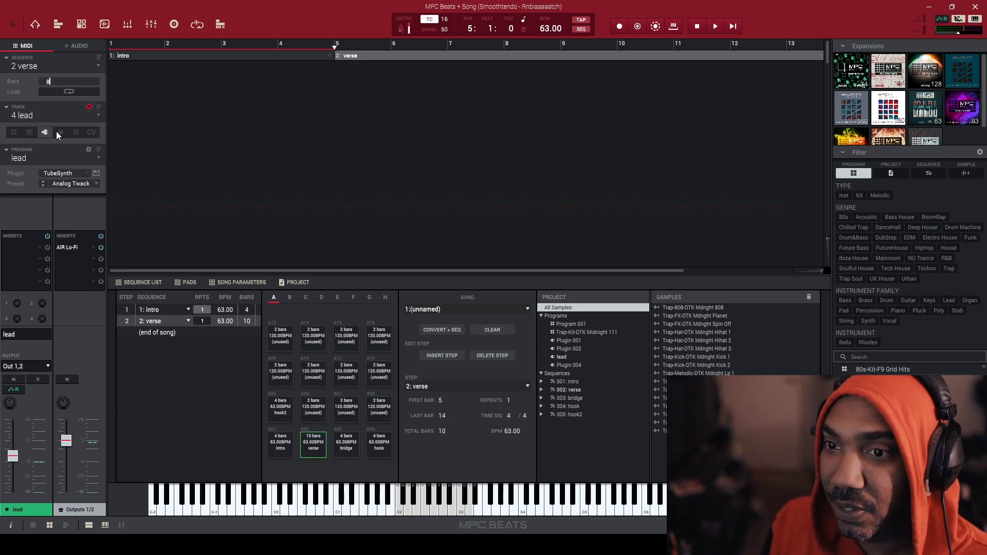
{"action": "key", "text": "Return"}
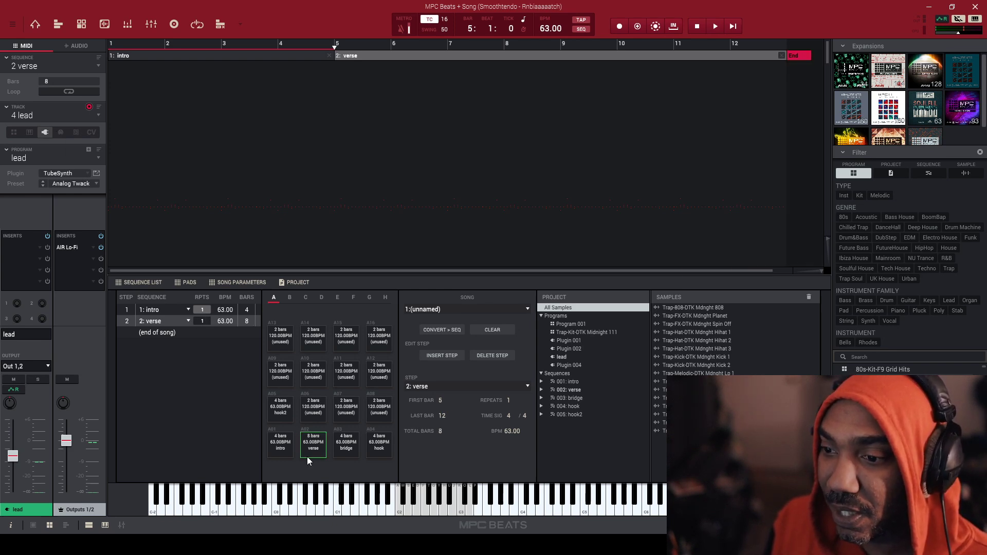
Step: Append bridge, hook, hook2, verse, bridge, hook, hook2 and verse as song steps 3–10
{"action": "left_click", "coordinate": [340, 452]}
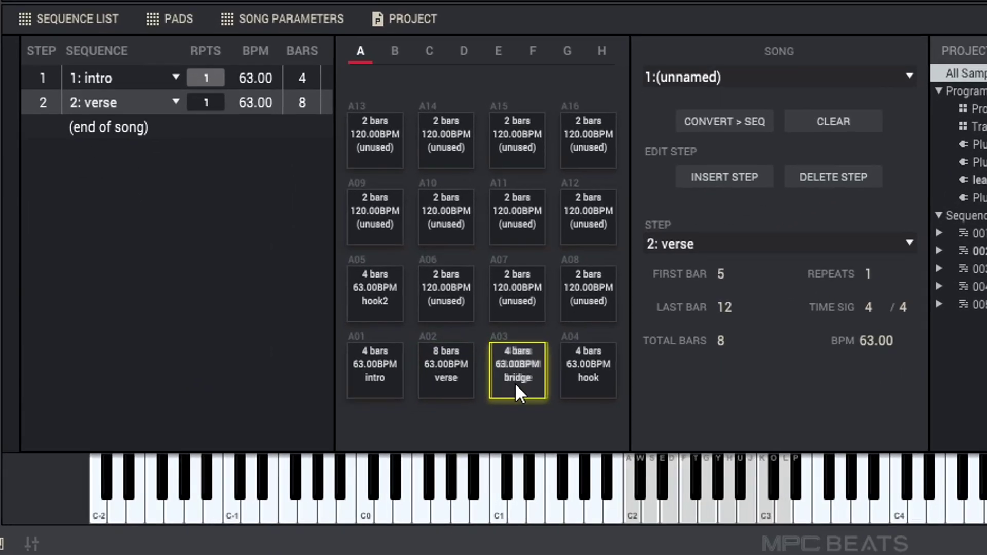
{"action": "left_click_drag", "start_coordinate": [514, 383], "coordinate": [219, 174]}
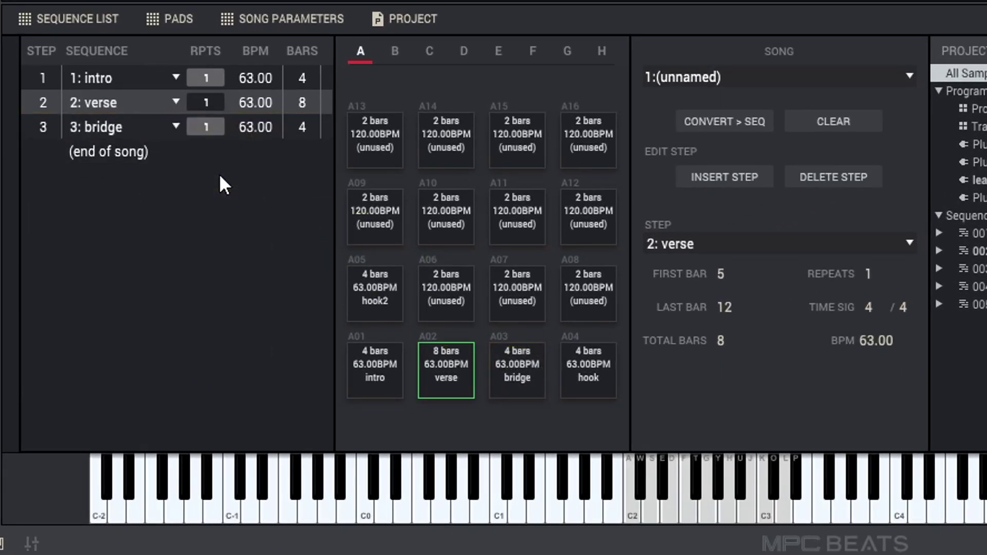
{"action": "left_click_drag", "start_coordinate": [584, 346], "coordinate": [246, 191]}
{"action": "left_click_drag", "start_coordinate": [371, 292], "coordinate": [230, 317]}
{"action": "left_click_drag", "start_coordinate": [438, 376], "coordinate": [236, 283]}
{"action": "left_click_drag", "start_coordinate": [529, 375], "coordinate": [260, 294]}
{"action": "left_click_drag", "start_coordinate": [599, 383], "coordinate": [314, 338]}
{"action": "left_click_drag", "start_coordinate": [370, 304], "coordinate": [230, 317]}
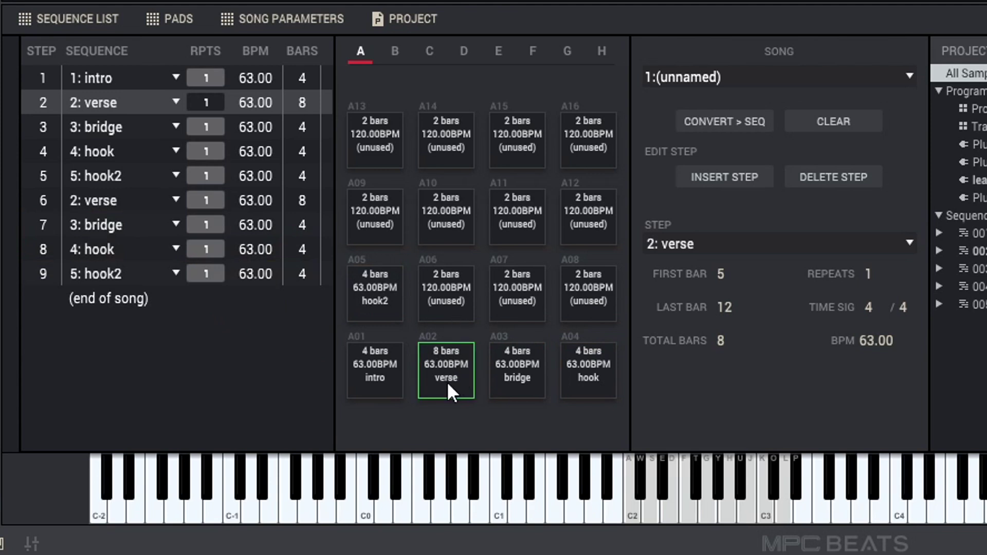
{"action": "left_click_drag", "start_coordinate": [446, 381], "coordinate": [248, 331]}
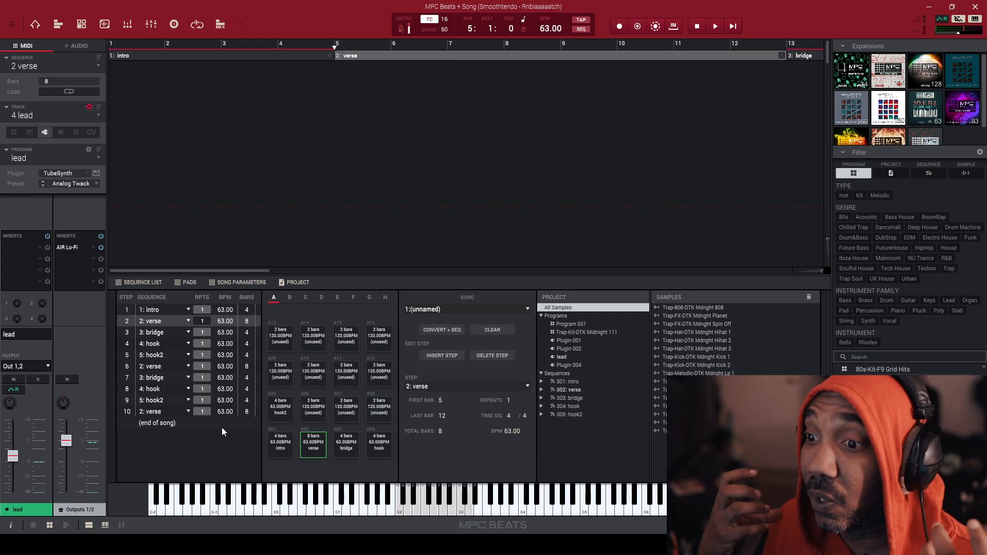
Step: Play the song from the top, fit bars 1–52 in the timeline, then stop
{"action": "key", "text": "space"}
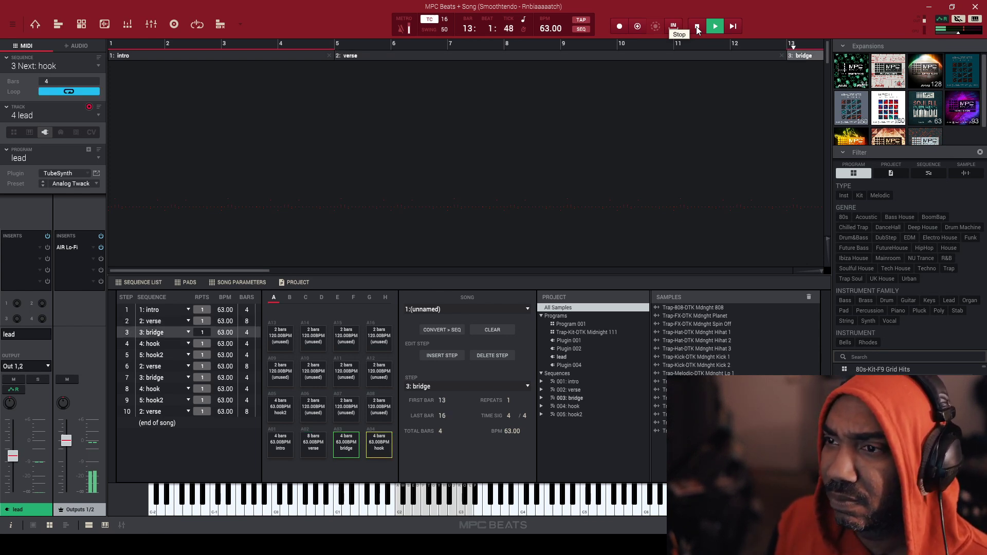
{"action": "left_click", "coordinate": [817, 270]}
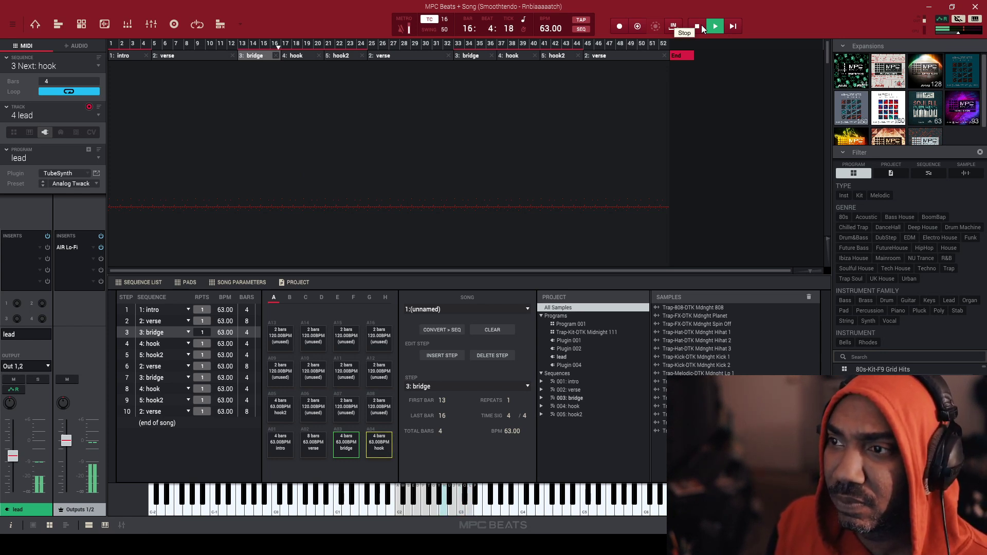
{"action": "left_click", "coordinate": [698, 27]}
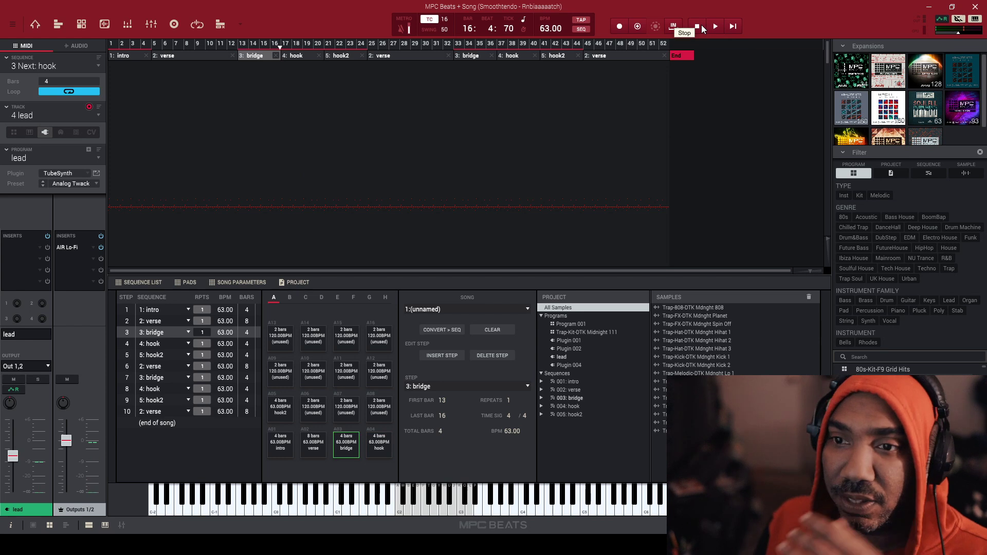
{"action": "left_click", "coordinate": [99, 67]}
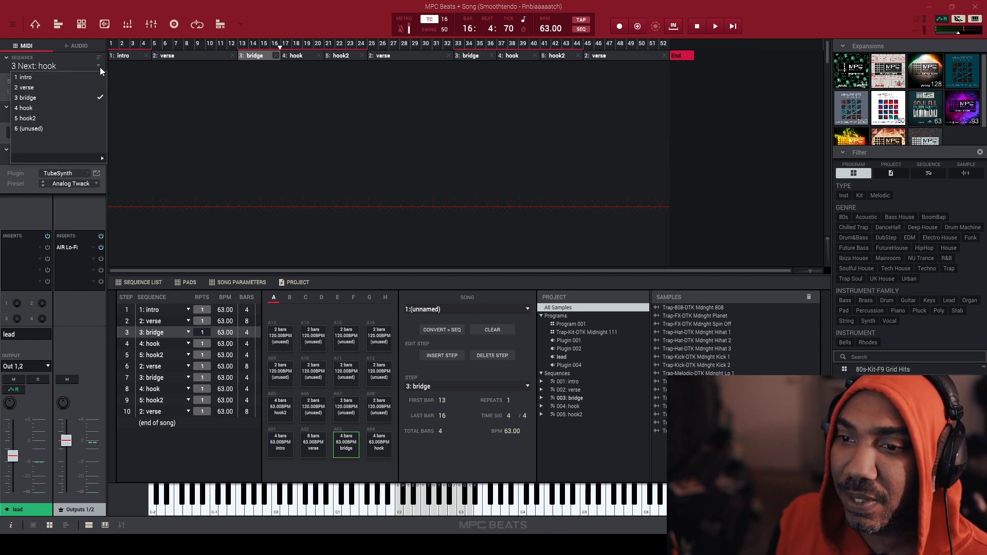
{"action": "left_click", "coordinate": [327, 3]}
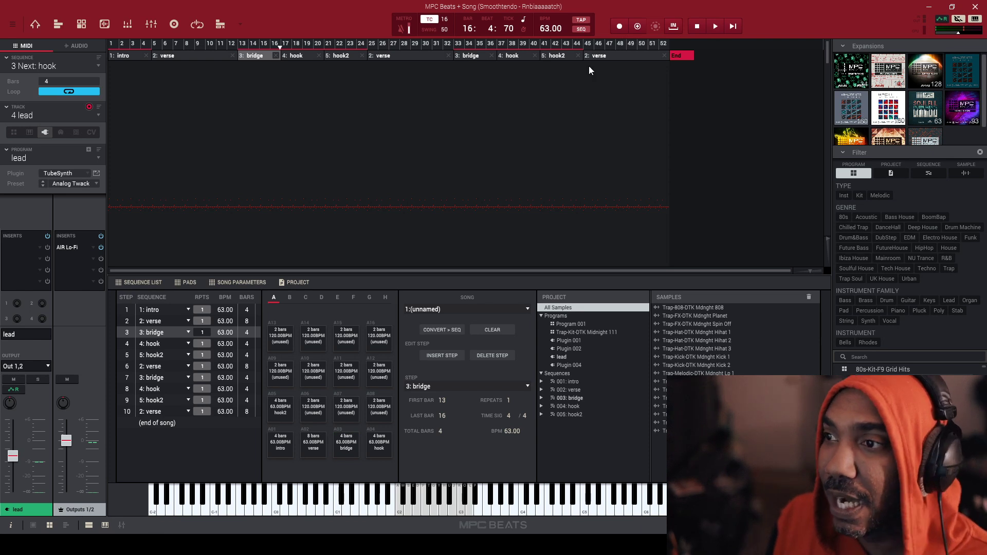
{"action": "left_click", "coordinate": [585, 30]}
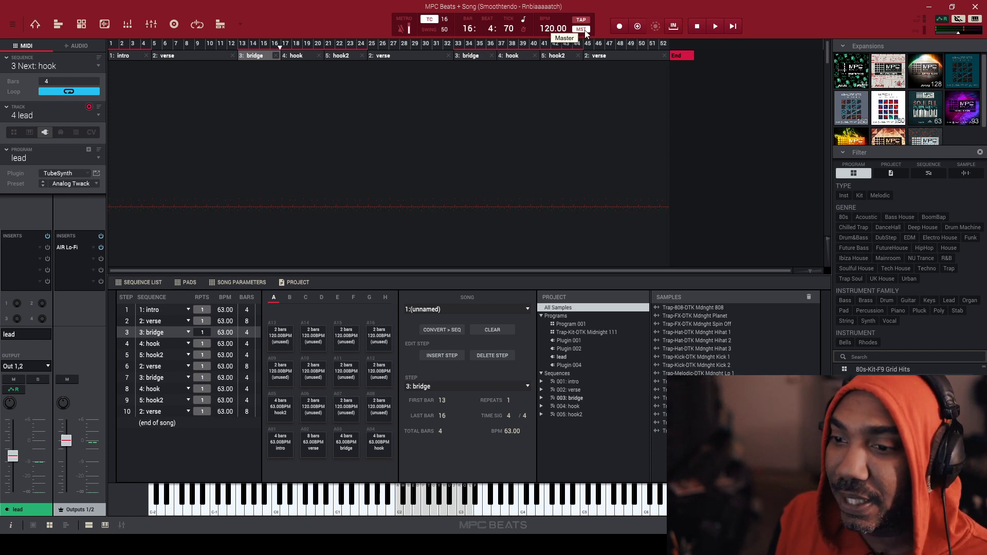
{"action": "left_click", "coordinate": [585, 31]}
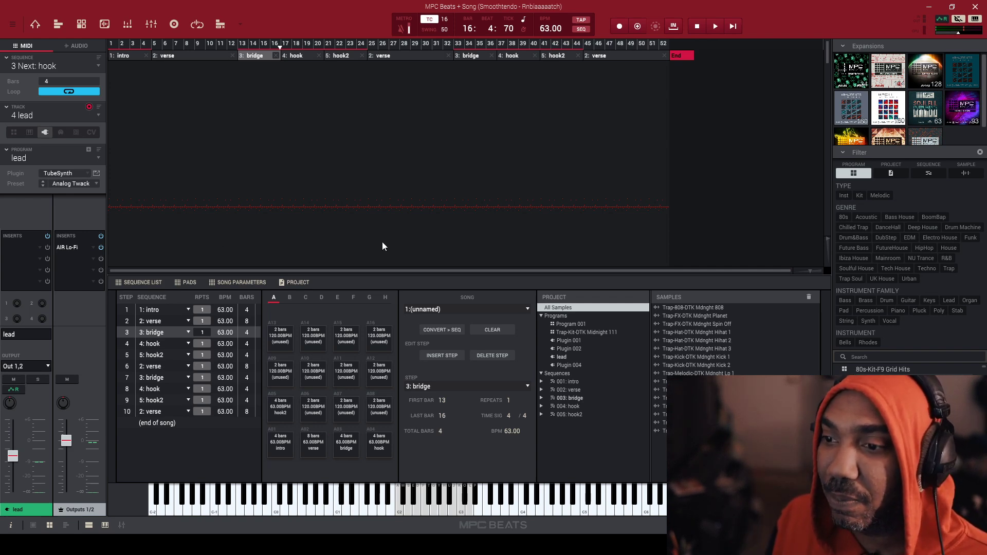
{"action": "left_click", "coordinate": [35, 24]}
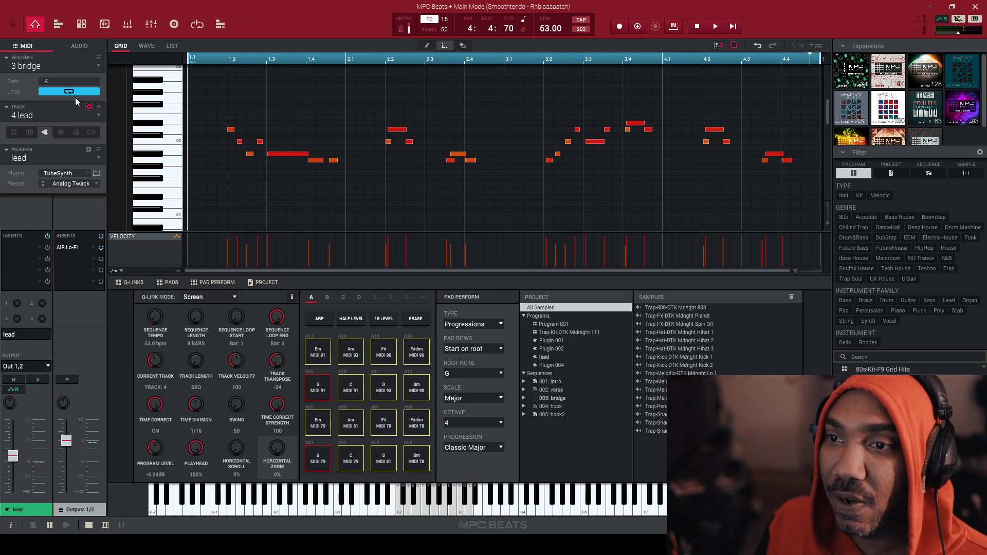
Step: Make 5 hook2 the current sequence and bring up the Edit > Sequence submenu
{"action": "left_click", "coordinate": [95, 65]}
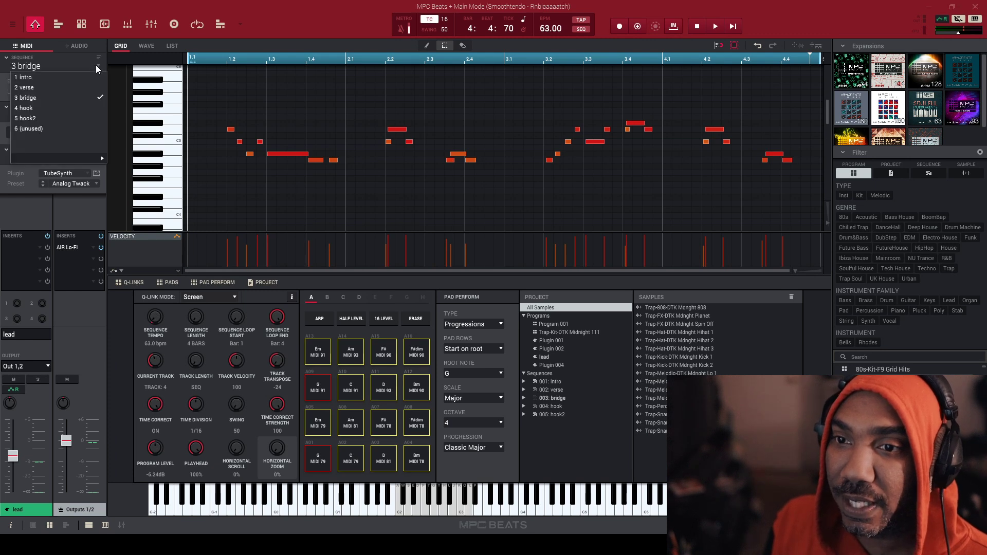
{"action": "left_click", "coordinate": [60, 118]}
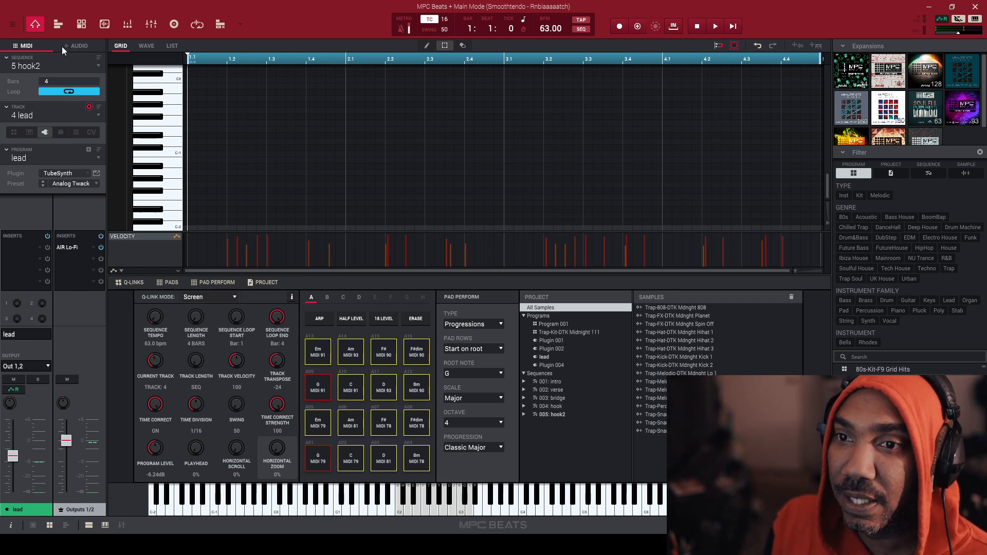
{"action": "left_click", "coordinate": [15, 25]}
{"action": "mouse_move", "coordinate": [18, 50]}
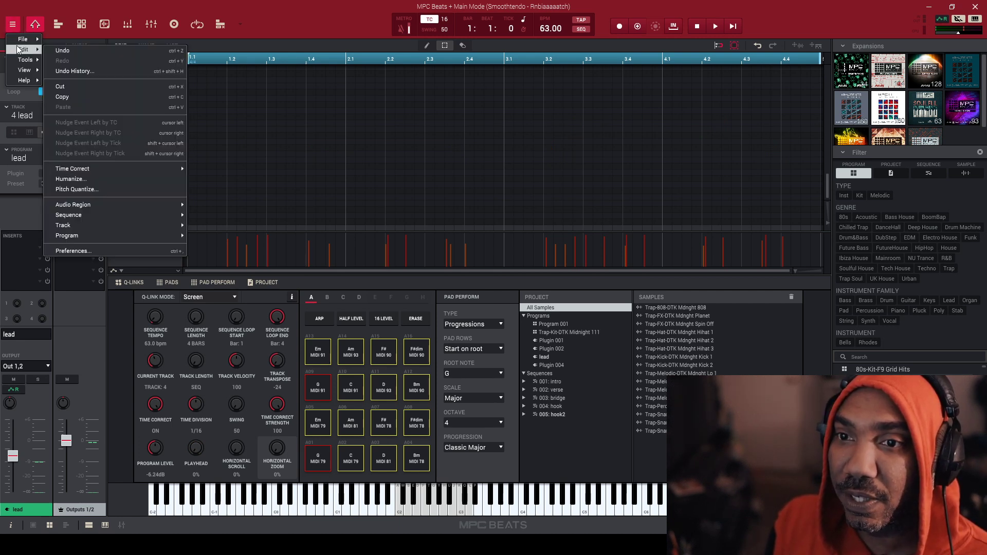
{"action": "mouse_move", "coordinate": [107, 213]}
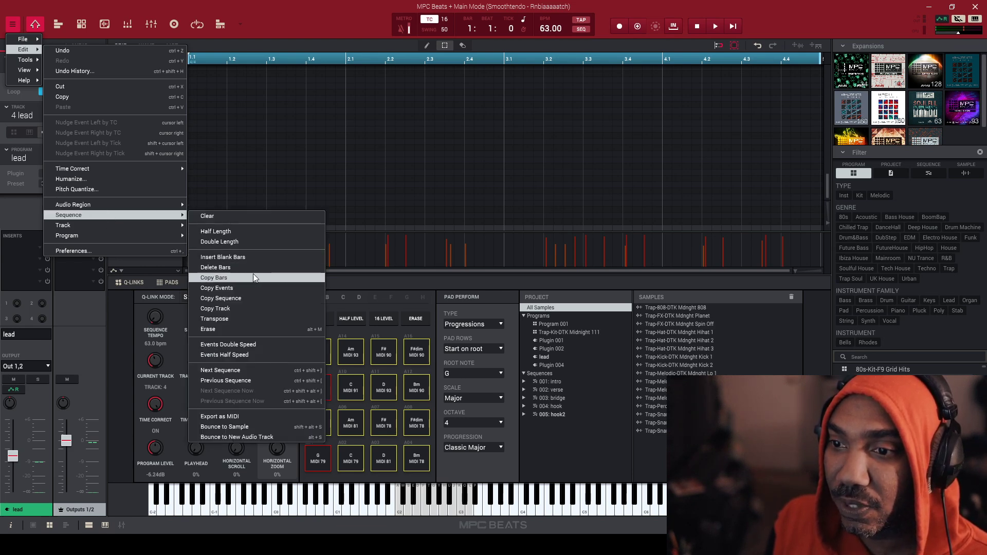
Step: Copy 5: hook2 into unused sequence 6, naming the copy 'full song'
{"action": "left_click", "coordinate": [253, 296]}
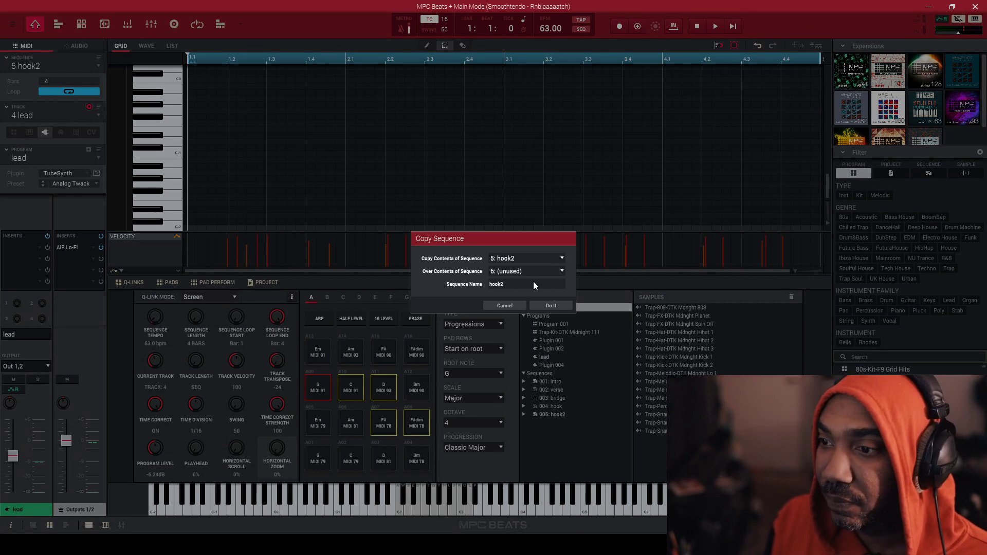
{"action": "left_click", "coordinate": [533, 283]}
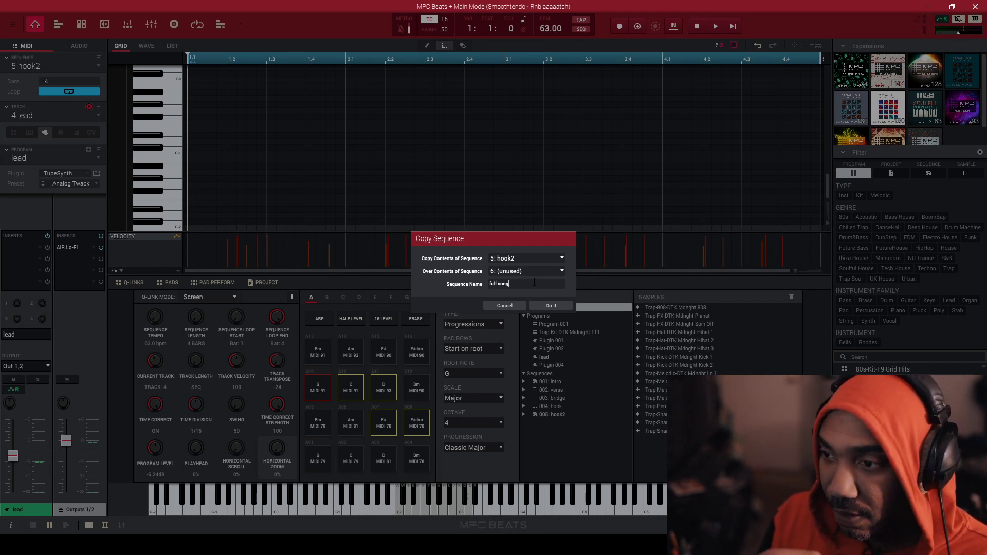
{"action": "left_click", "coordinate": [550, 305]}
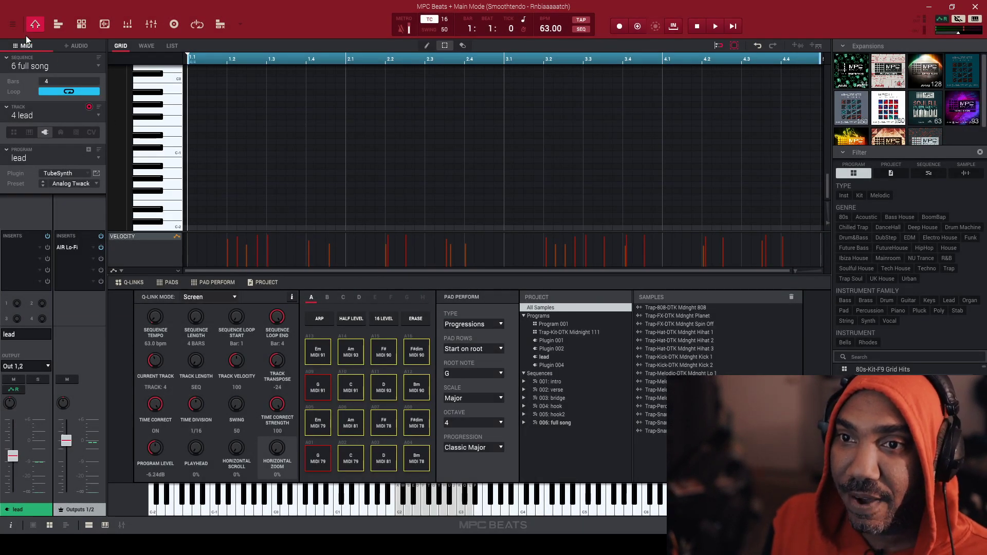
Step: Start playback and double the full song sequence twice, from 4 to 8 to 16 bars
{"action": "key", "text": "space"}
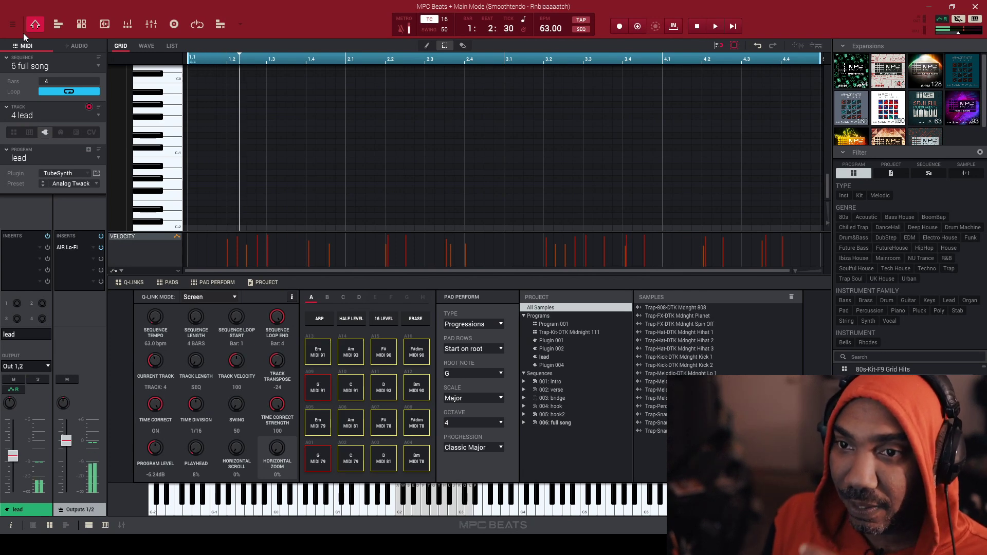
{"action": "left_click", "coordinate": [12, 24]}
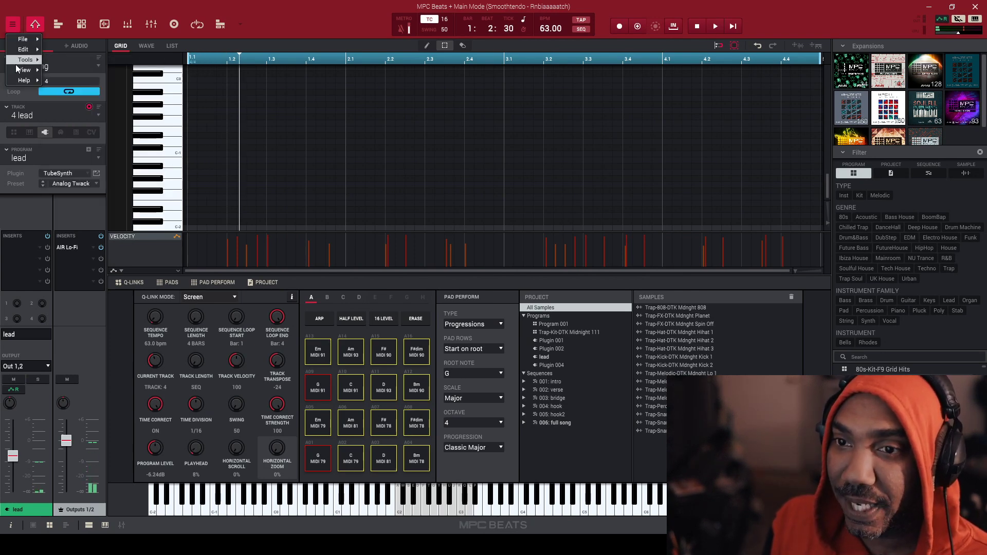
{"action": "mouse_move", "coordinate": [16, 64]}
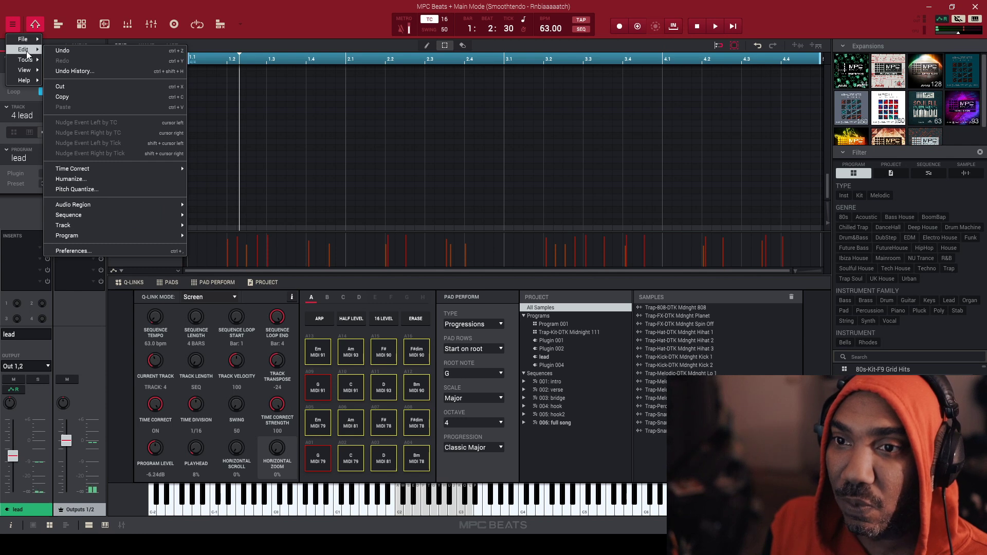
{"action": "mouse_move", "coordinate": [110, 215]}
{"action": "left_click", "coordinate": [215, 240]}
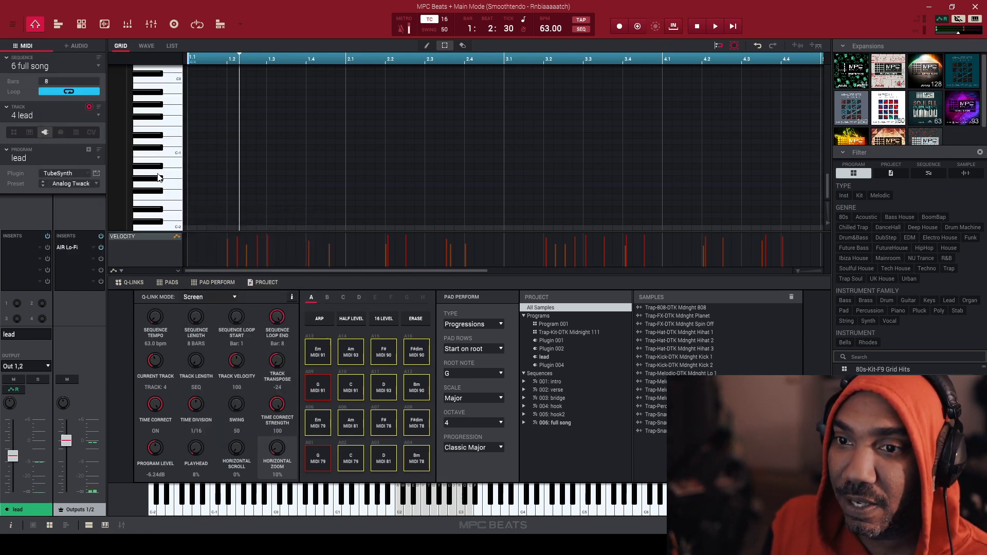
{"action": "left_click", "coordinate": [12, 24]}
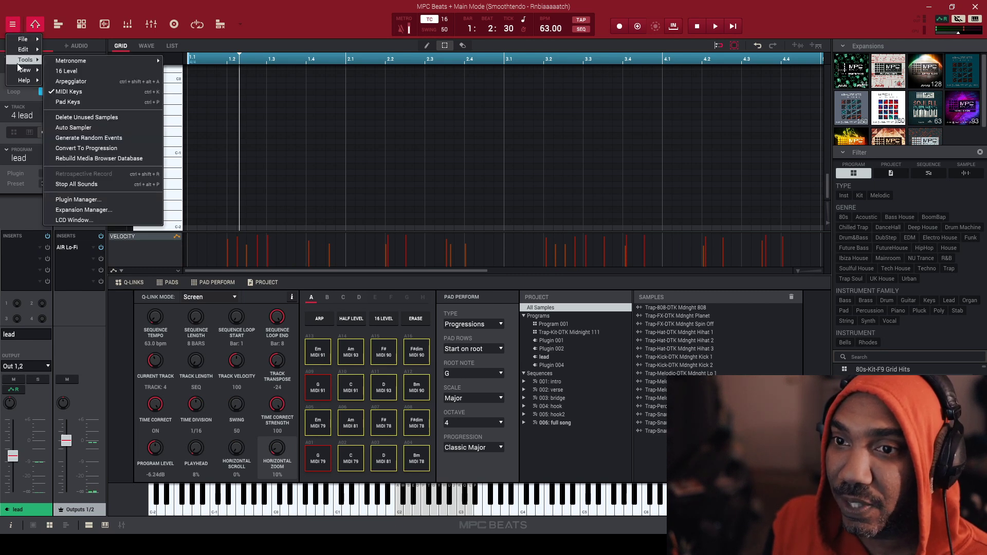
{"action": "mouse_move", "coordinate": [24, 51]}
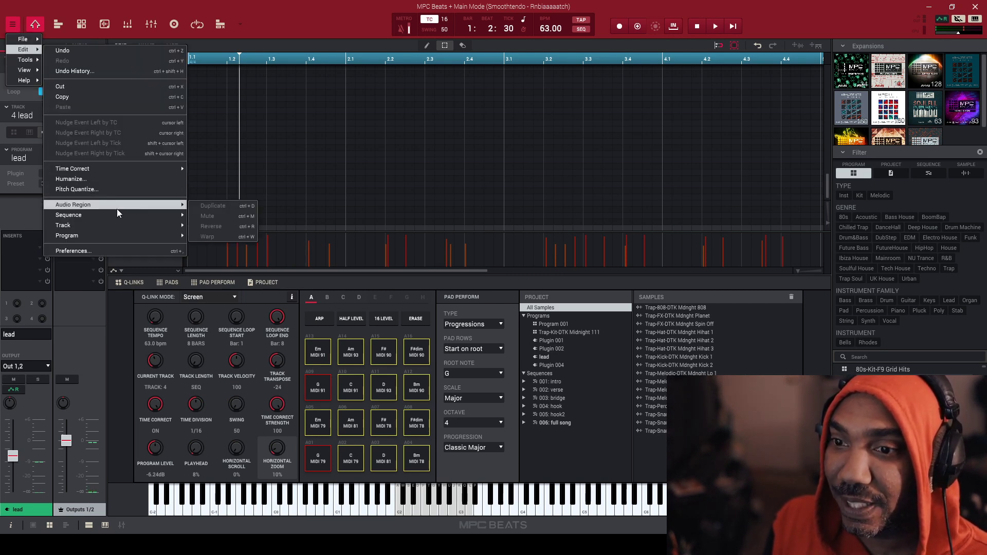
{"action": "mouse_move", "coordinate": [122, 215]}
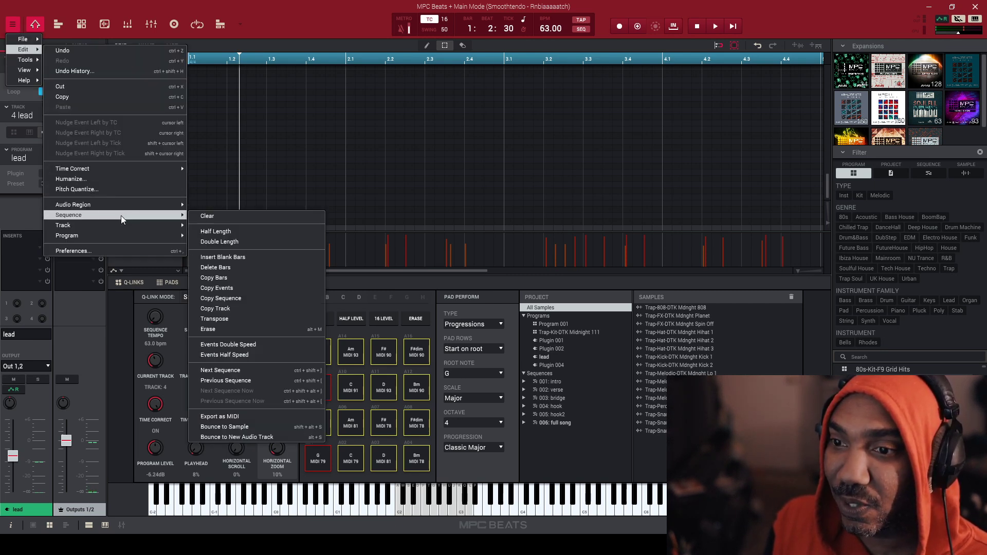
{"action": "left_click", "coordinate": [250, 242]}
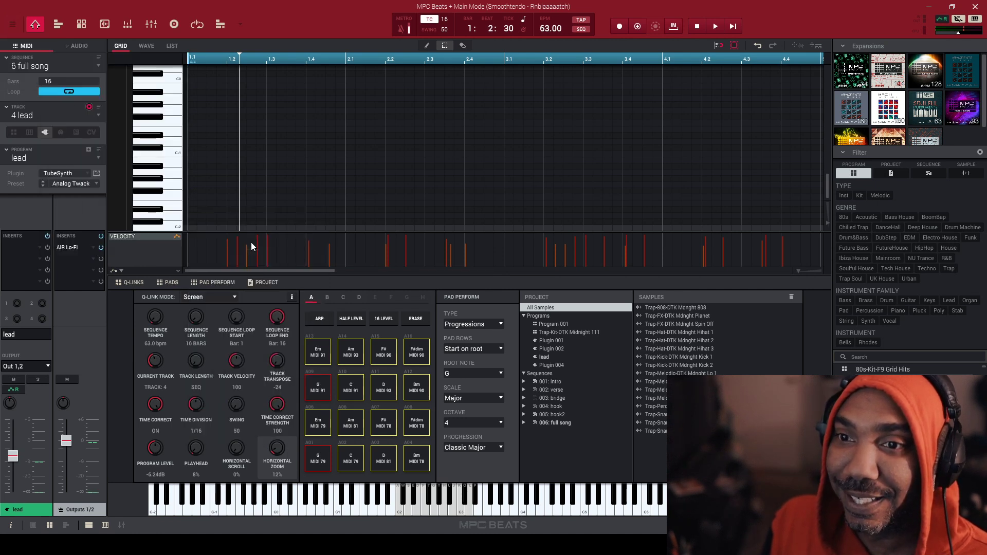
Step: Double the sequence twice more with Double Length, reaching 32 and then 64 bars
{"action": "left_click", "coordinate": [16, 29]}
{"action": "mouse_move", "coordinate": [25, 50]}
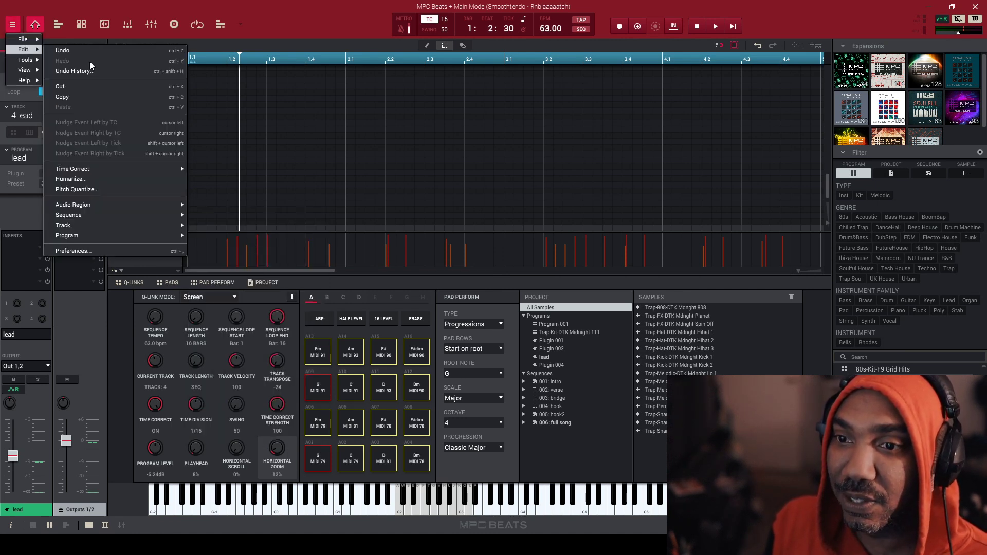
{"action": "mouse_move", "coordinate": [106, 213]}
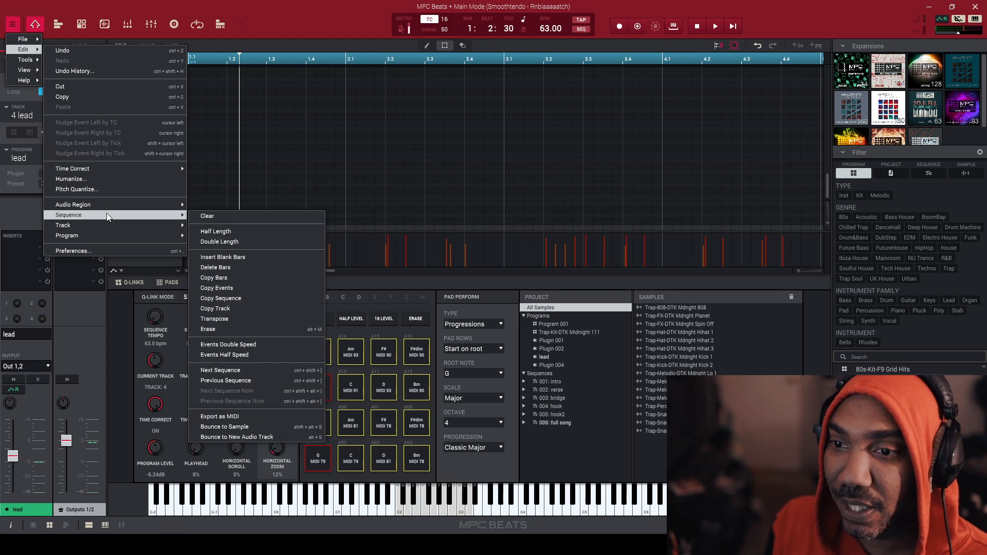
{"action": "left_click", "coordinate": [207, 242]}
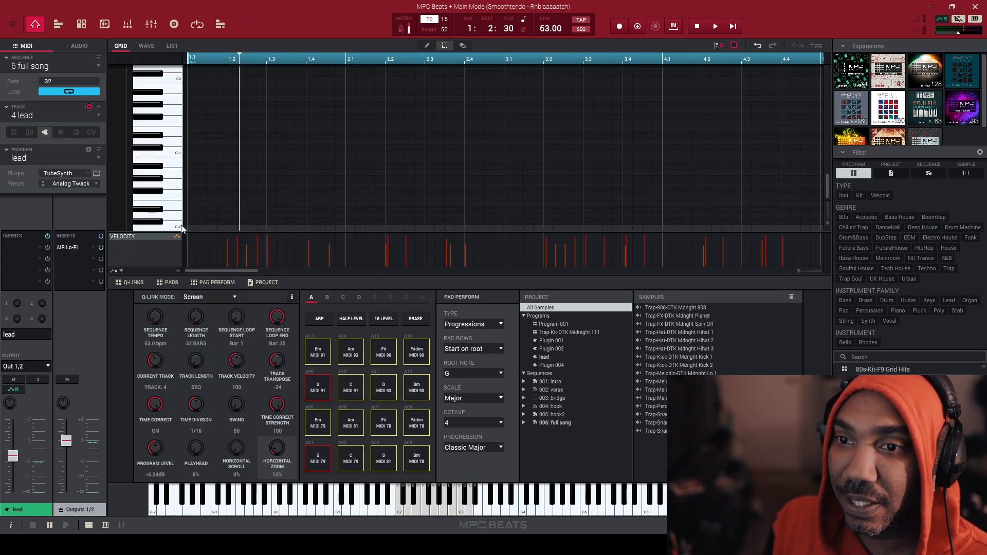
{"action": "left_click", "coordinate": [13, 26]}
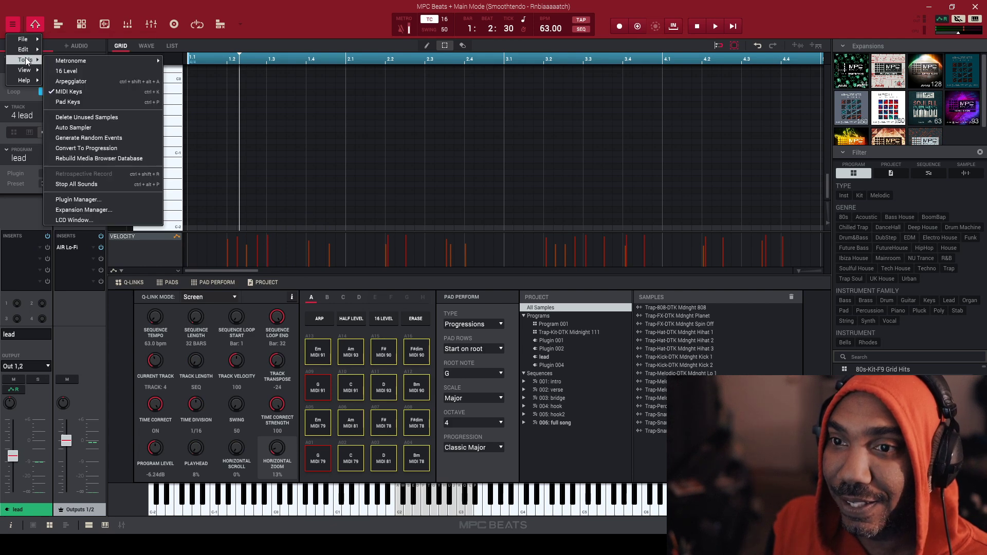
{"action": "mouse_move", "coordinate": [30, 47]}
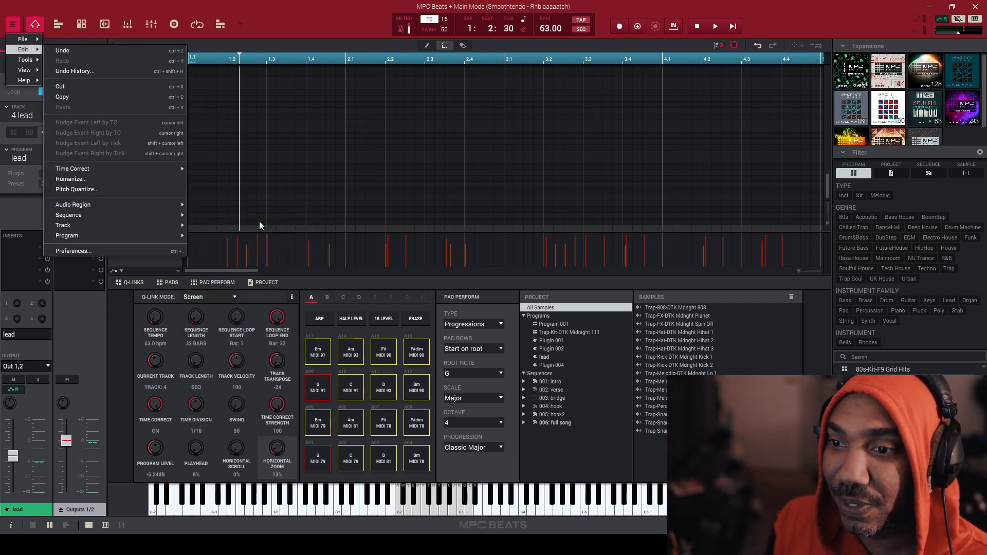
{"action": "mouse_move", "coordinate": [152, 214]}
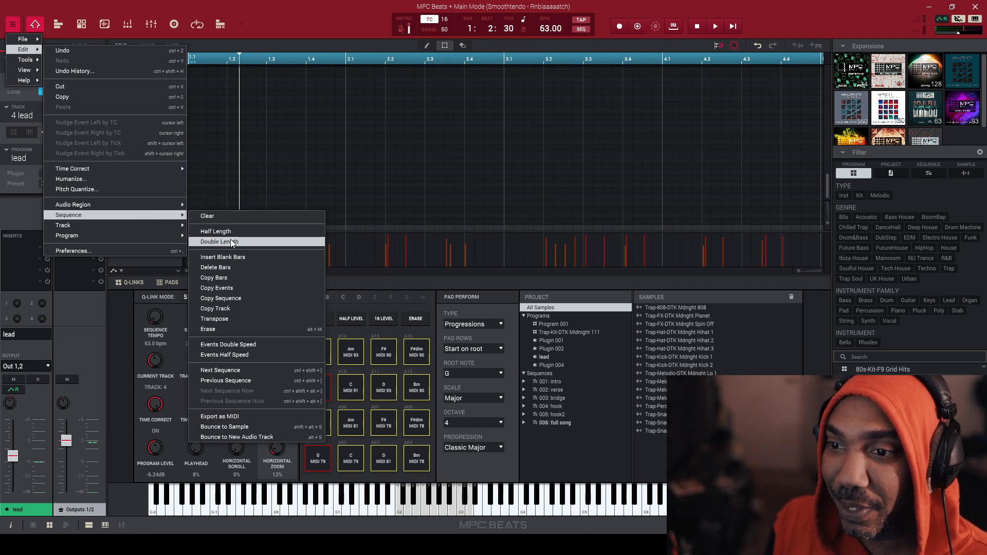
{"action": "left_click", "coordinate": [232, 242]}
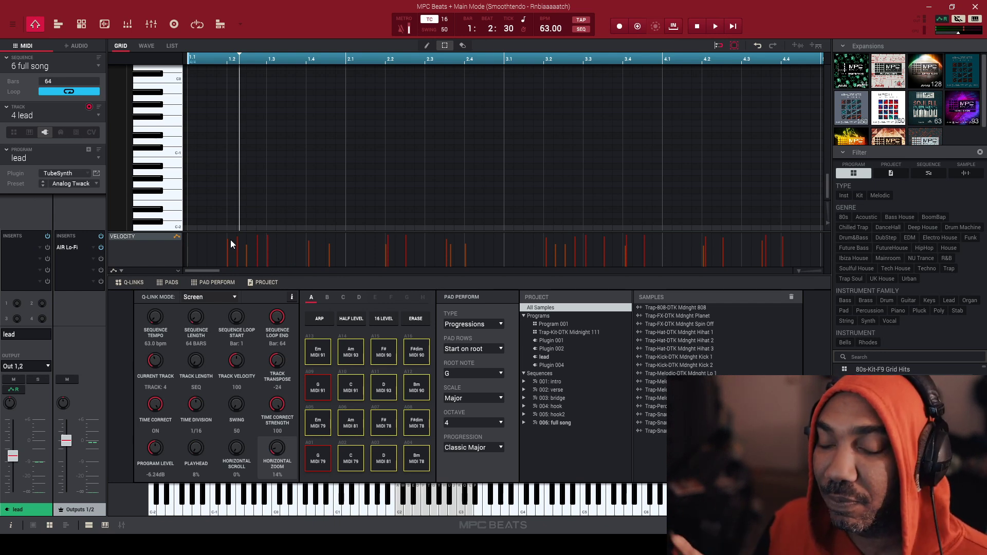
Step: Show Track Mute for full song, trying TRACK GROUP before returning the pads to TRACK MUTE
{"action": "left_click", "coordinate": [221, 26]}
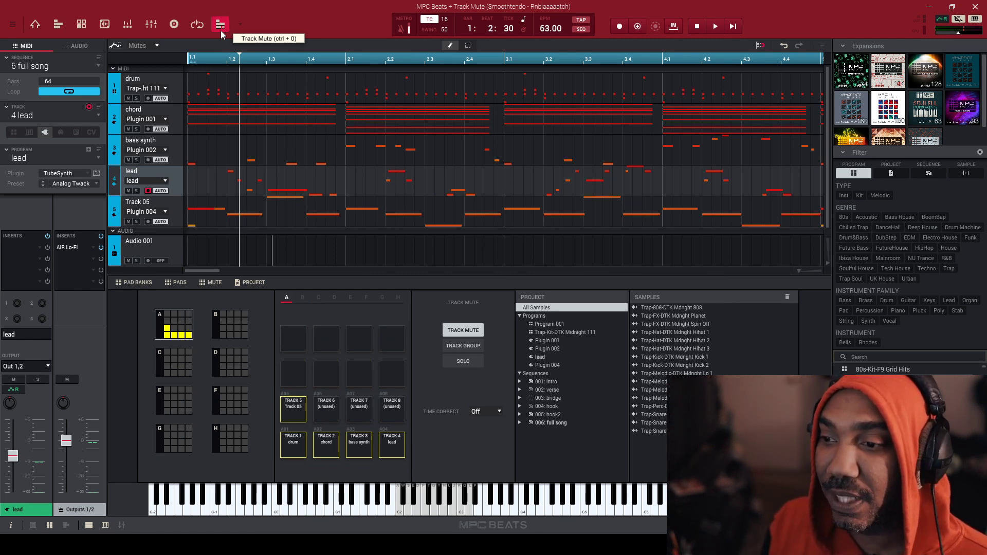
{"action": "left_click", "coordinate": [458, 347]}
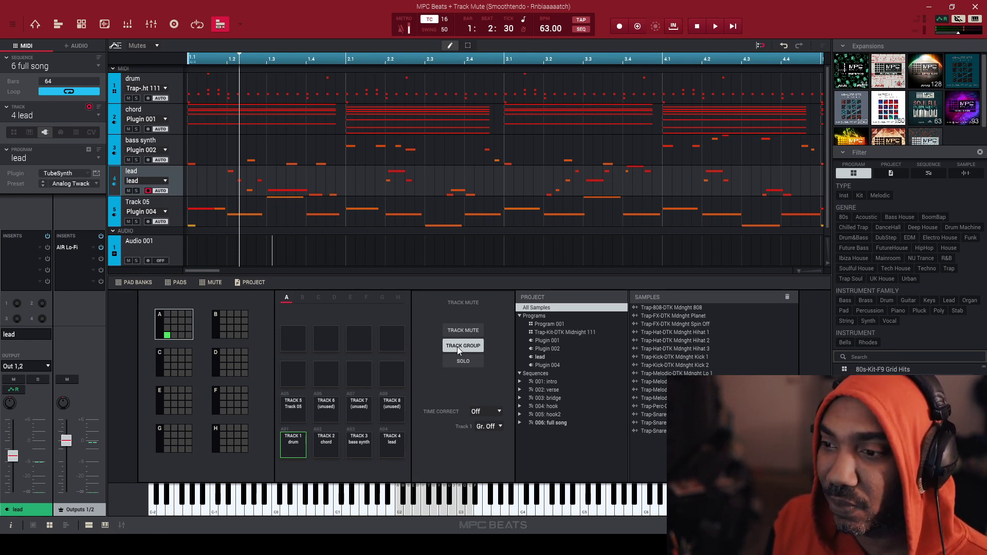
{"action": "left_click", "coordinate": [463, 329]}
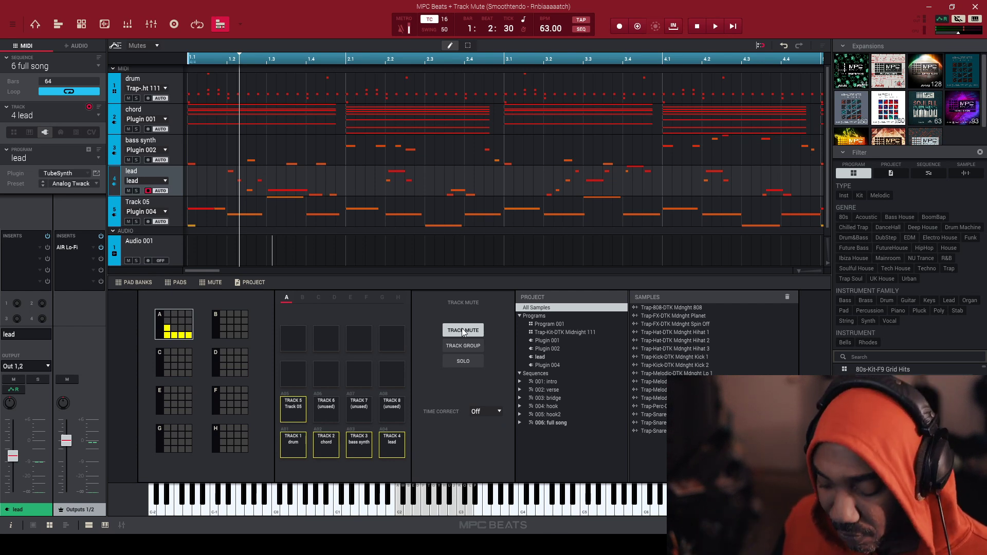